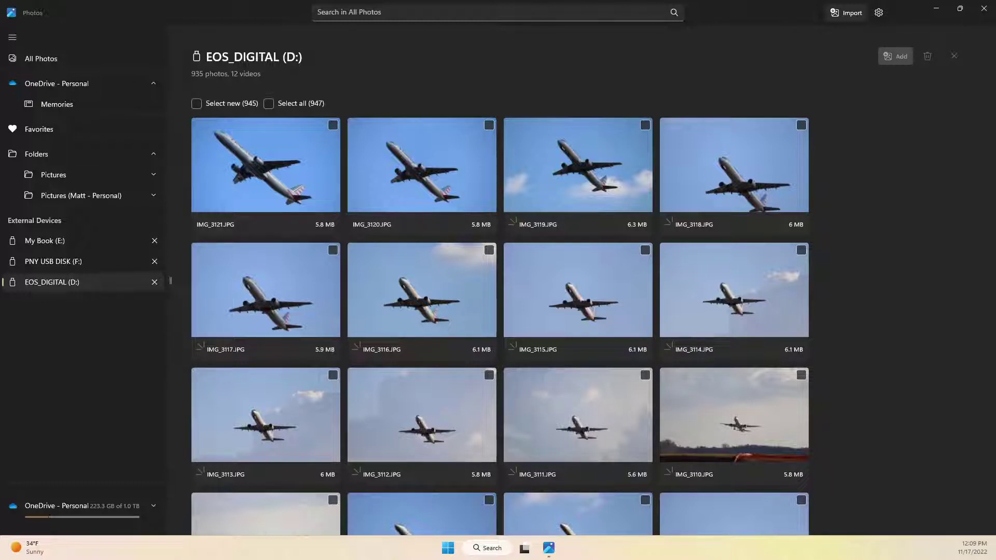
Step: Look through the photo thumbnails on the EOS_DIGITAL (D:) camera card
scroll(652, 273, down, 10)
scroll(651, 271, down, 14)
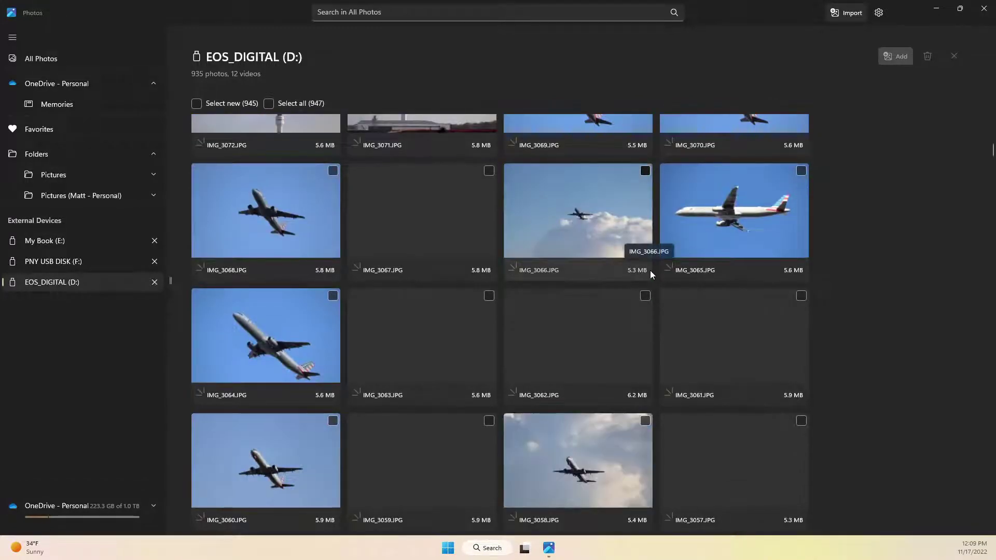
scroll(649, 270, down, 8)
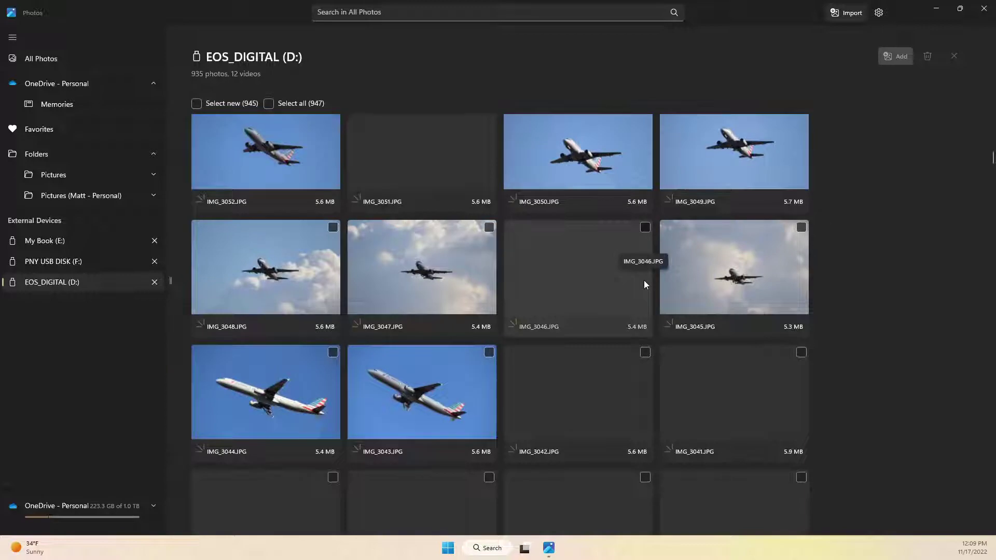
scroll(696, 283, up, 3)
scroll(704, 295, down, 10)
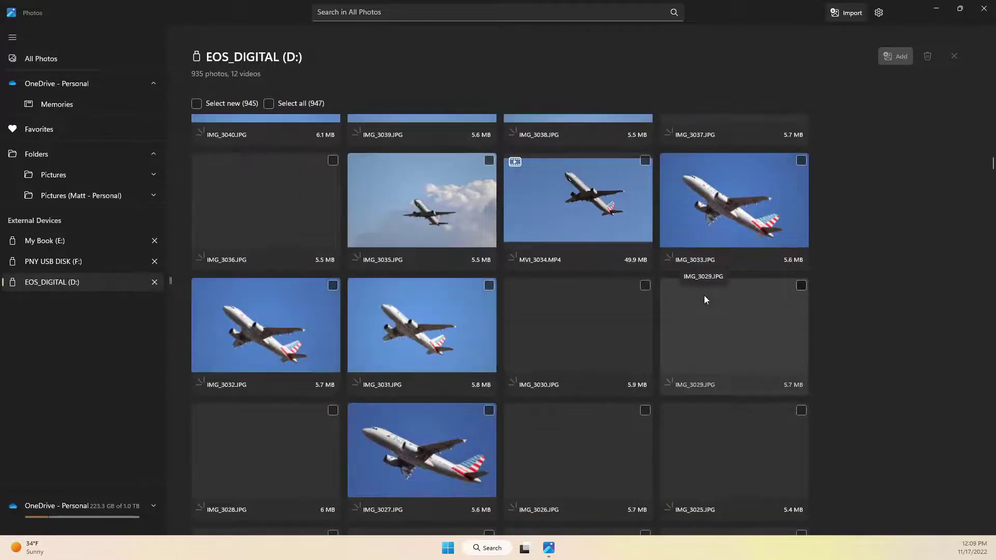
scroll(705, 294, up, 20)
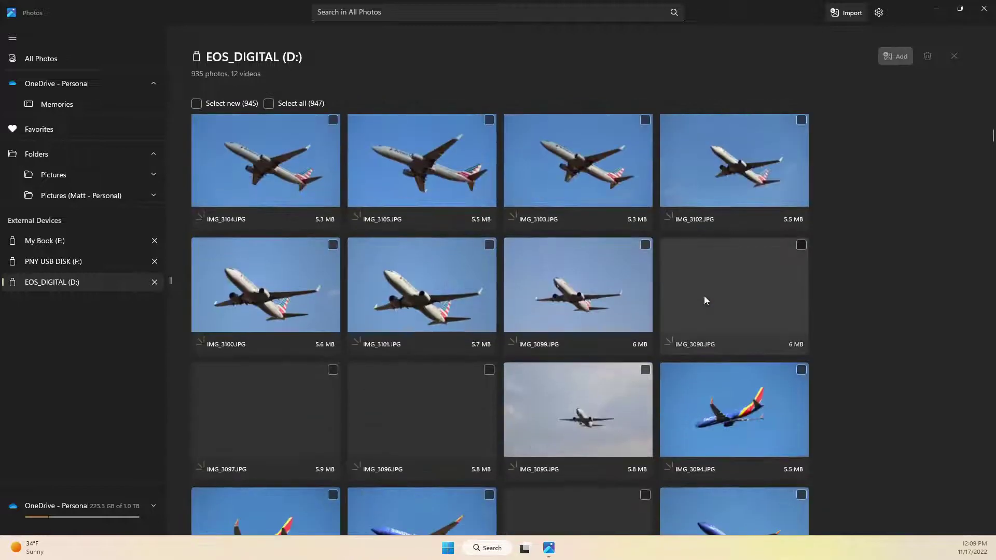
scroll(705, 299, up, 5)
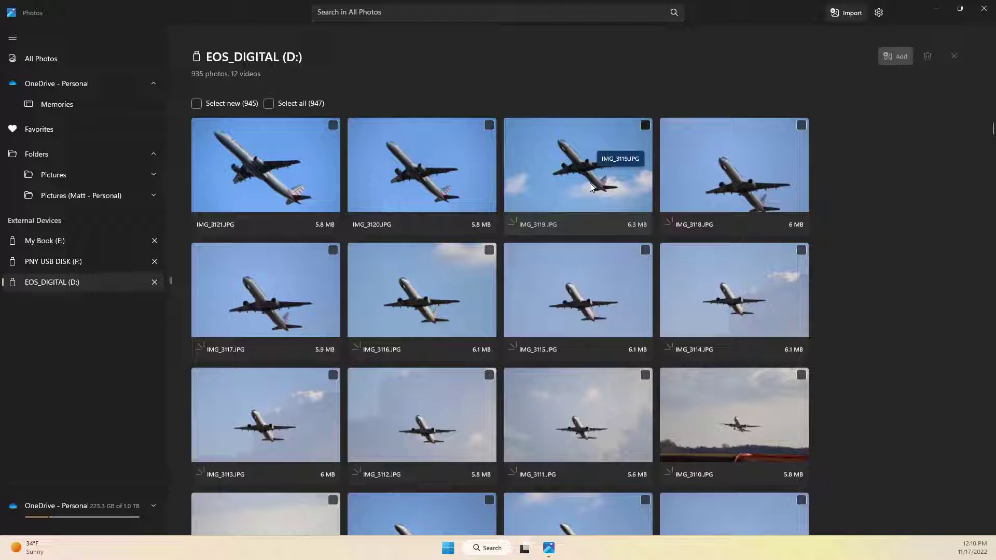
scroll(780, 316, down, 1)
scroll(781, 316, down, 4)
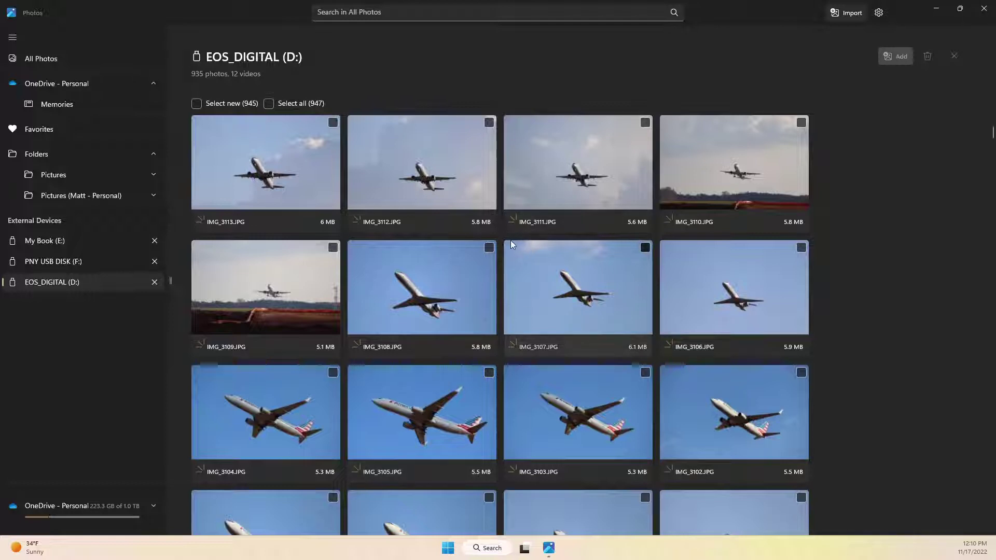
scroll(511, 241, up, 3)
scroll(511, 244, up, 1)
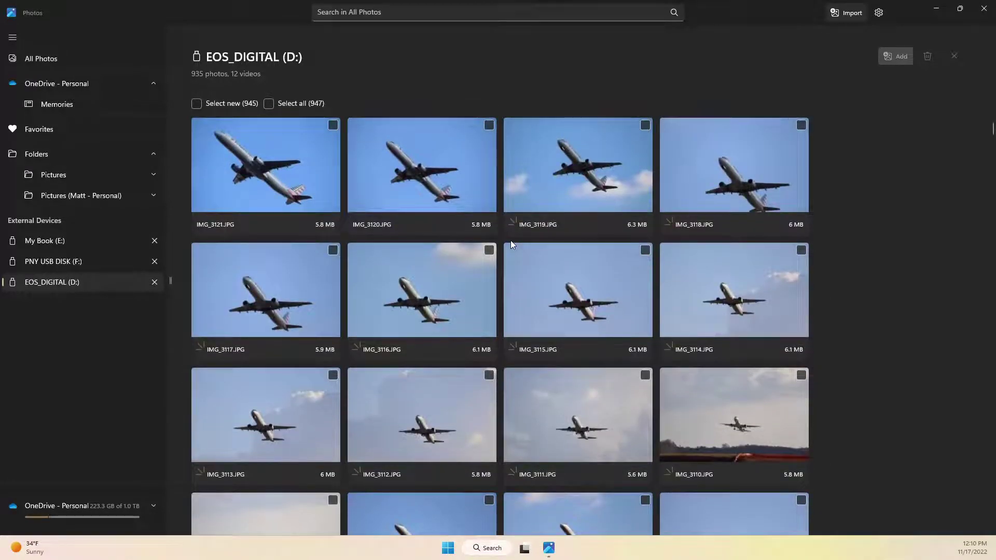
Step: Select the photos IMG_3097.JPG, IMG_3092.JPG and IMG_3071.JPG on the EOS_DIGITAL (D:) card for import
scroll(511, 244, down, 6)
scroll(510, 241, down, 5)
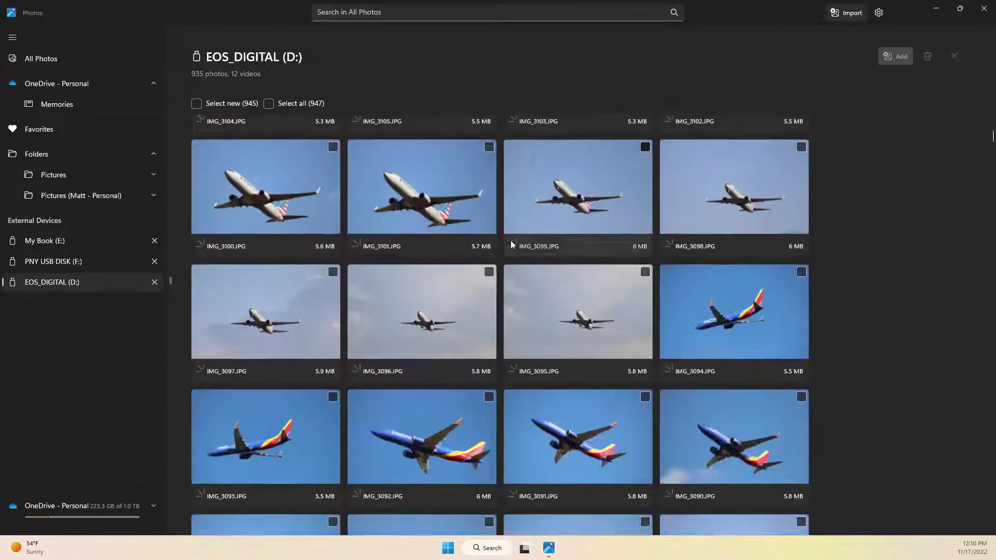
click(296, 151)
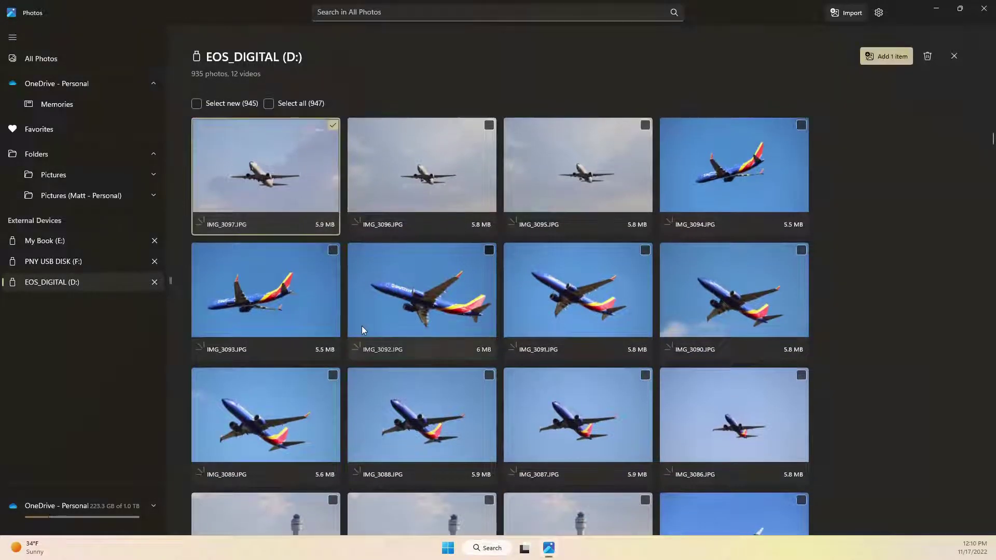
click(423, 298)
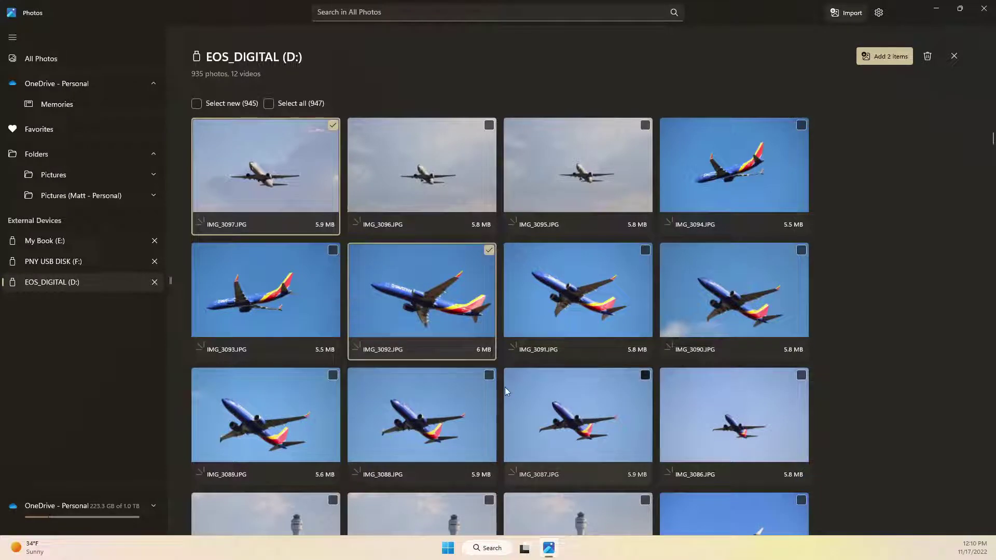
scroll(562, 340, down, 5)
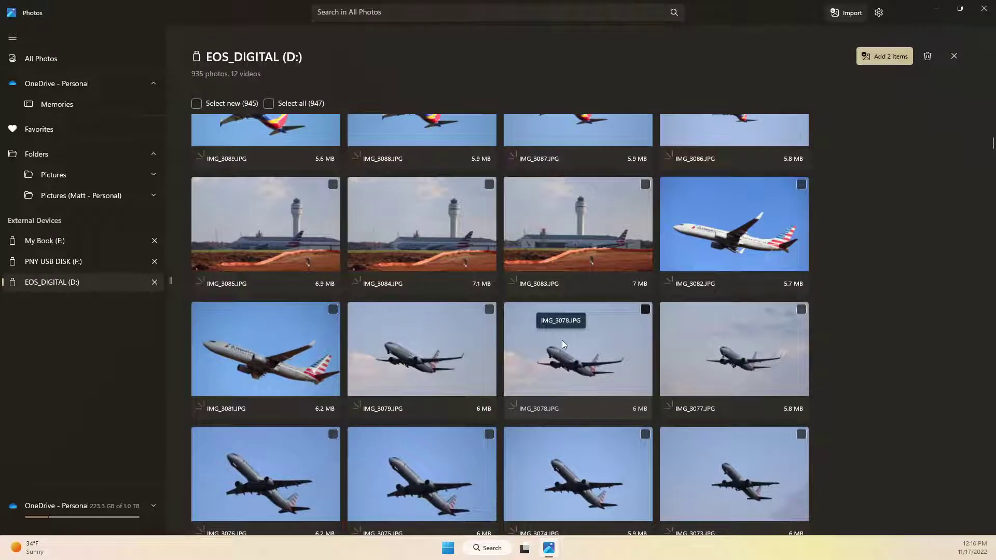
scroll(562, 340, down, 4)
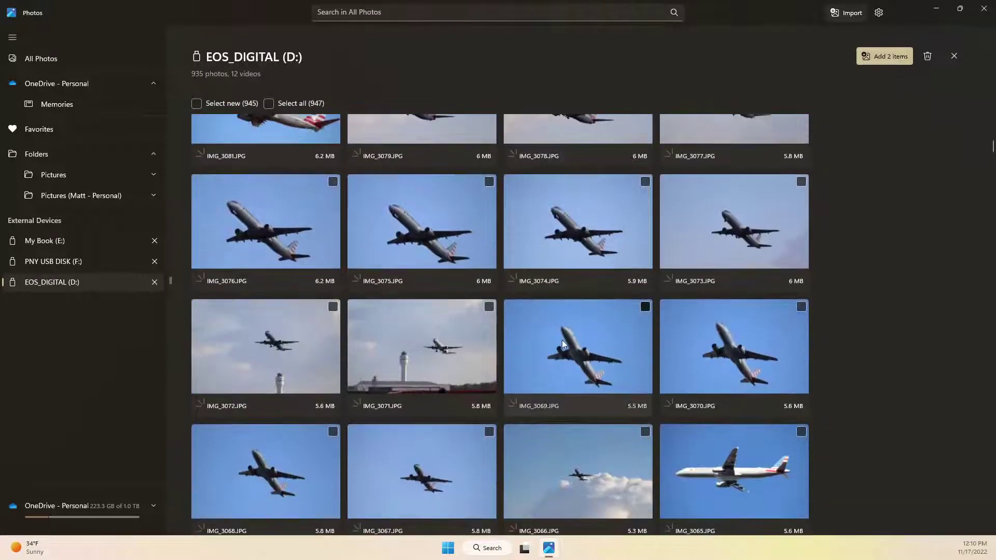
click(404, 347)
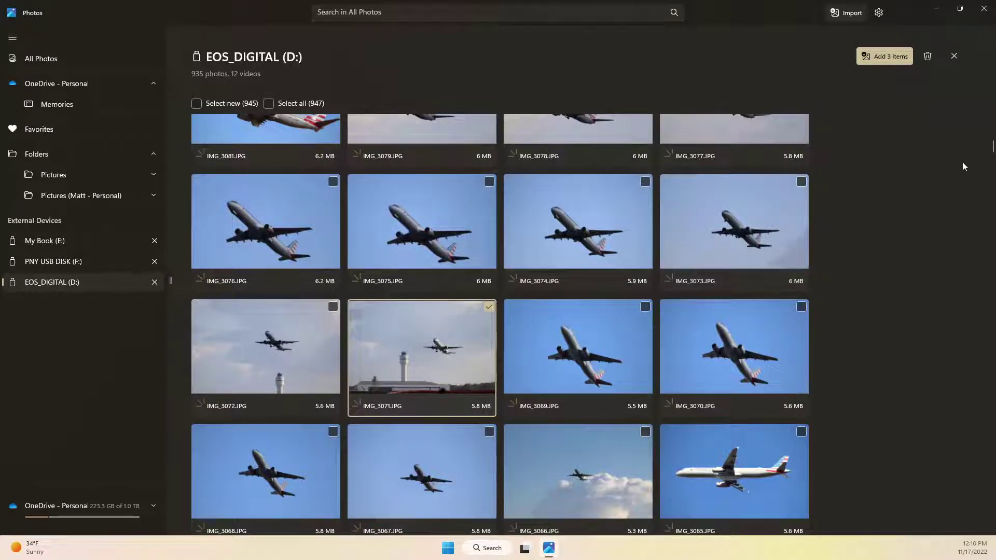
Step: Import the three selected photos with the local Pictures folder as the destination instead of the OneDrive one
drag(993, 147, 992, 194)
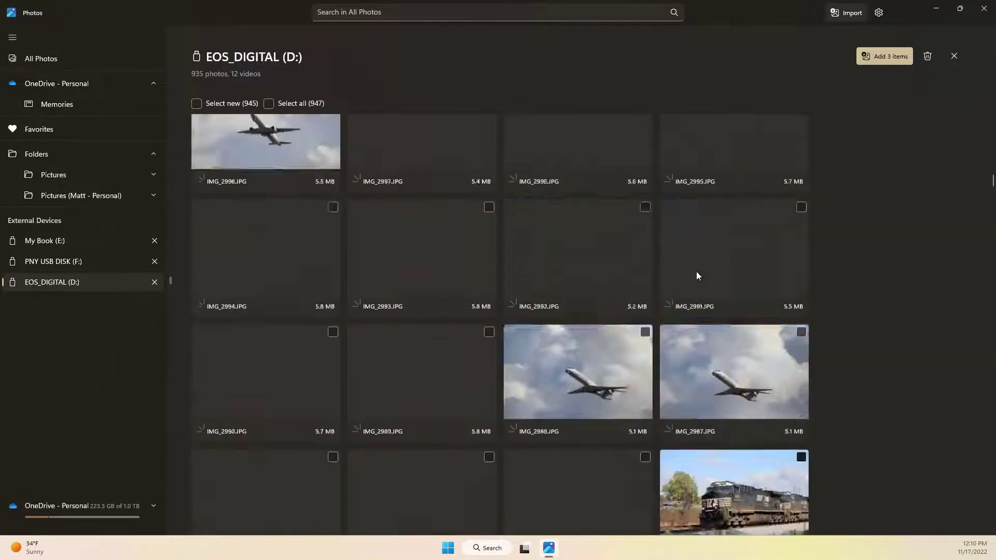
scroll(693, 270, up, 10)
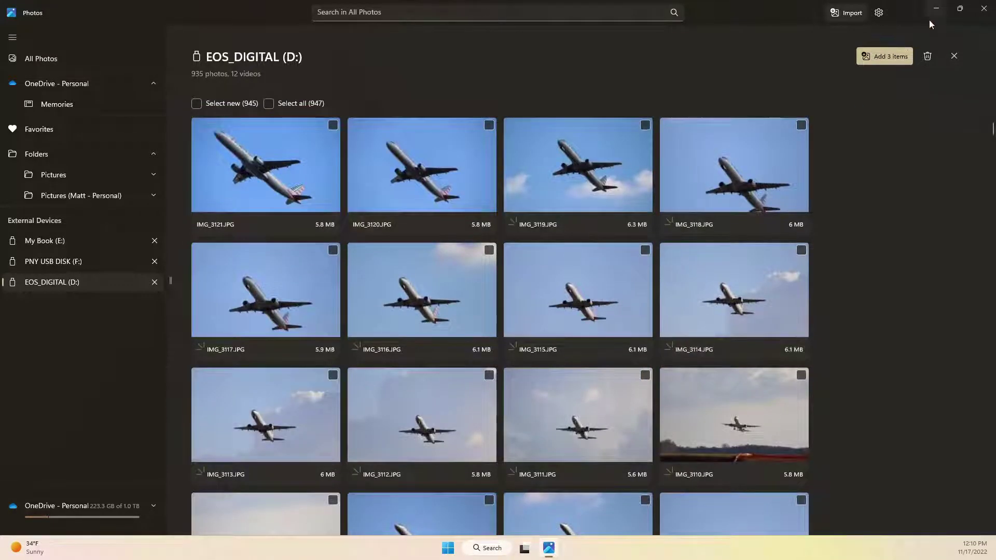
click(882, 59)
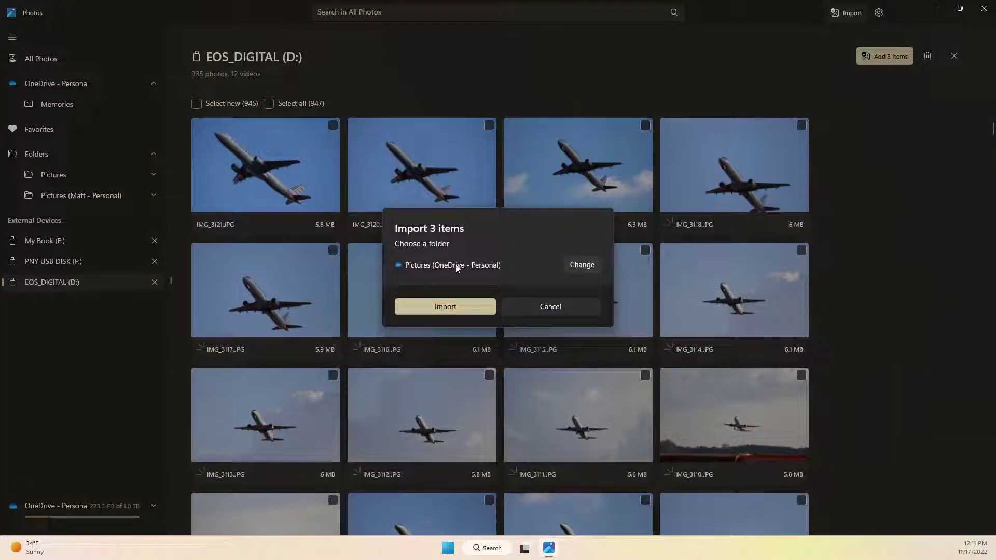
click(587, 265)
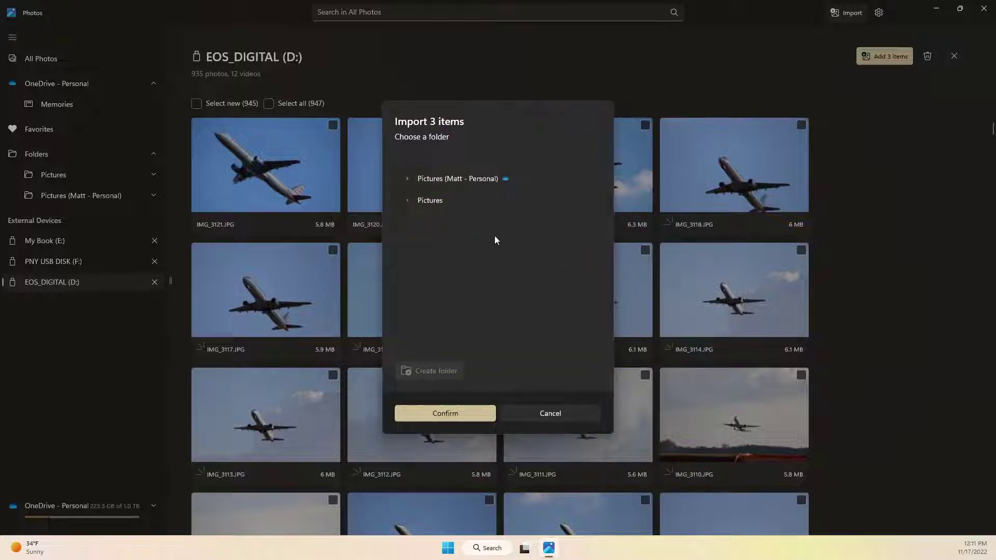
click(422, 200)
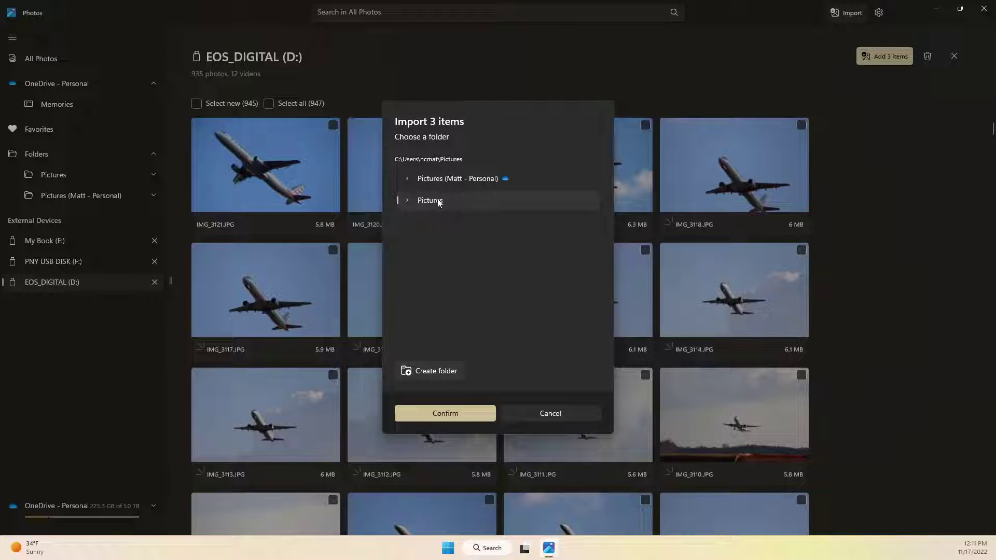
click(439, 409)
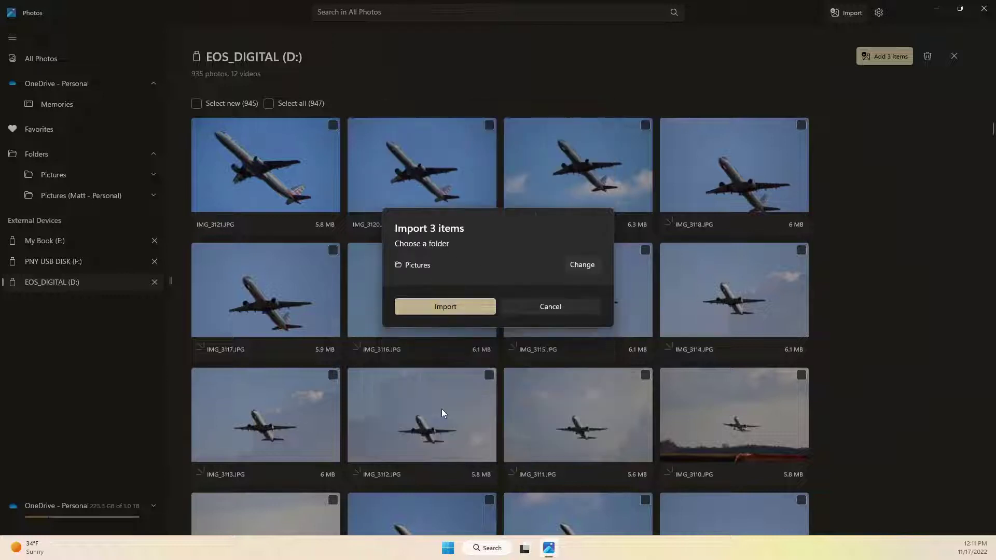
click(463, 306)
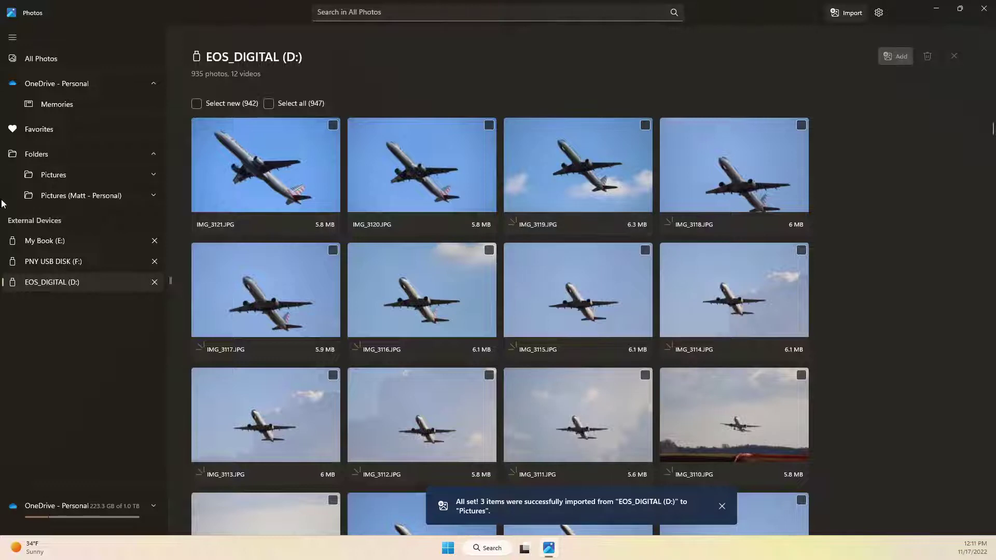
Step: View the imported photos in the local Pictures folder and close the Photos app
click(56, 176)
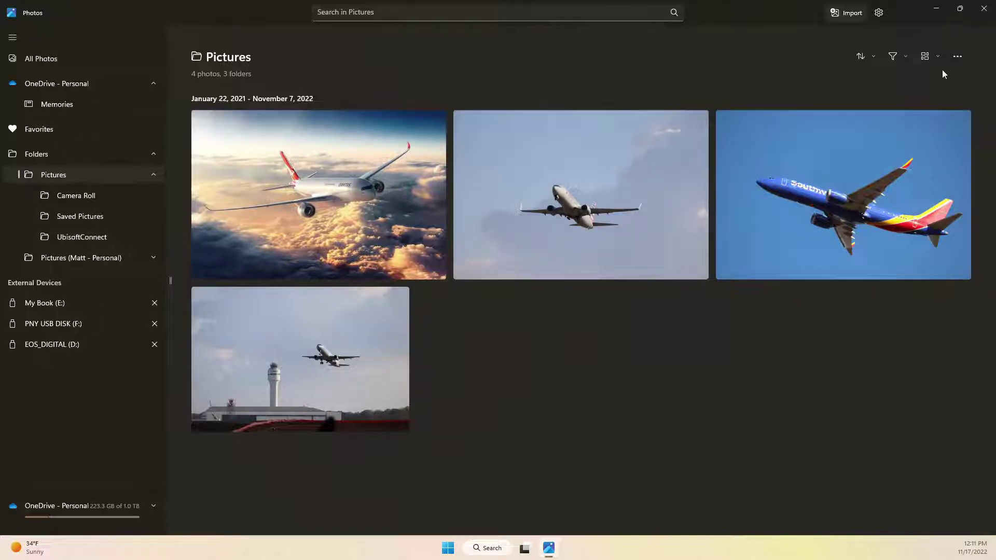
click(991, 5)
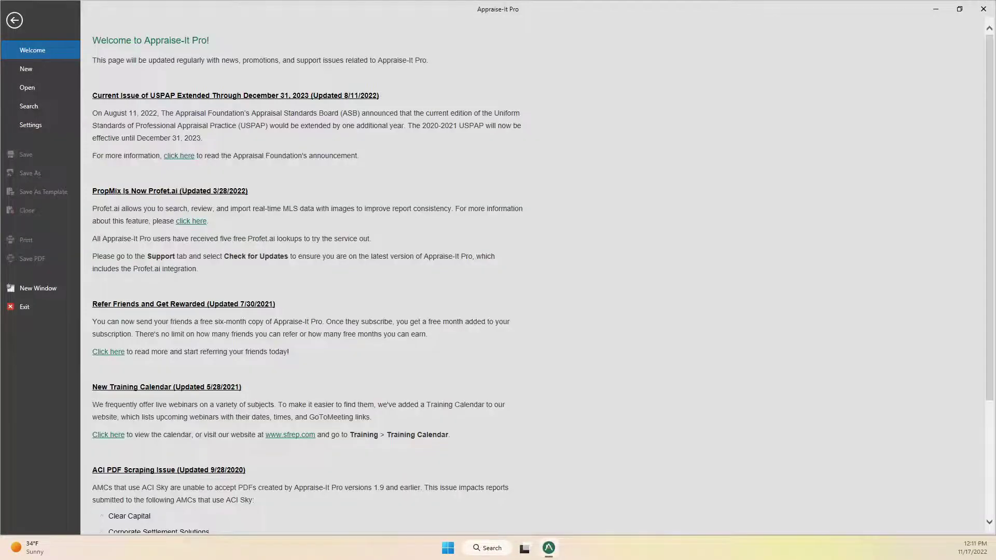
Step: In Appraise-It Pro, create a UAD Uniform Residential Appraisal Report (FNMA 1004, FHLMC 70, 09/2011) and open the Image Manager
click(24, 68)
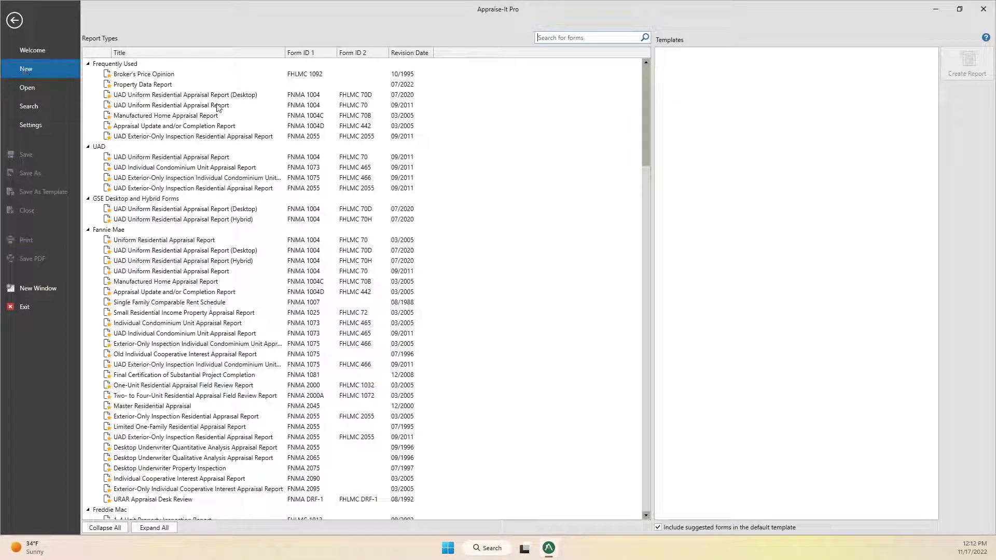
click(181, 104)
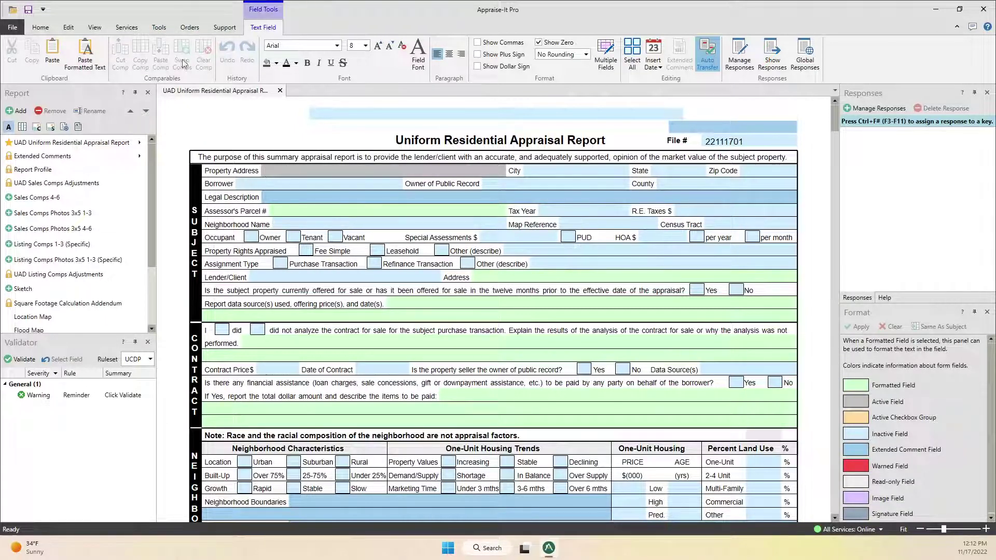
click(159, 28)
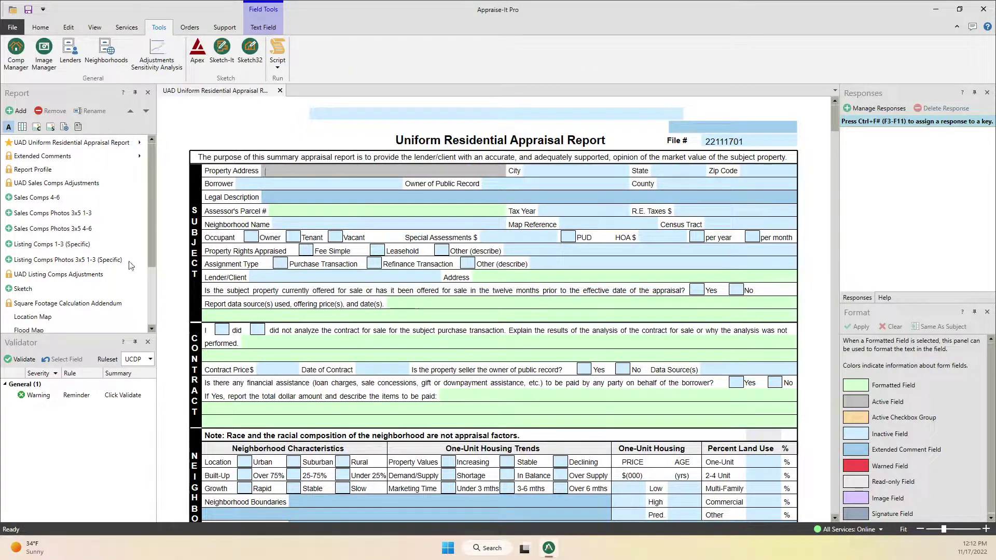
click(45, 69)
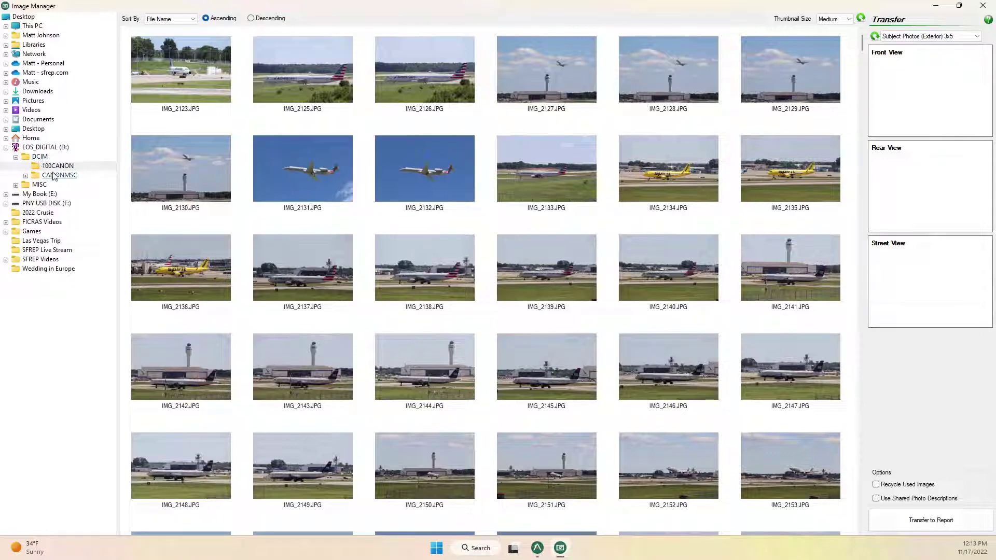
Step: From the Pictures folder, assign IMG_3071.JPG to Front View, IMG_3092.JPG to Rear View and IMG_3097.JPG to Street View
click(55, 168)
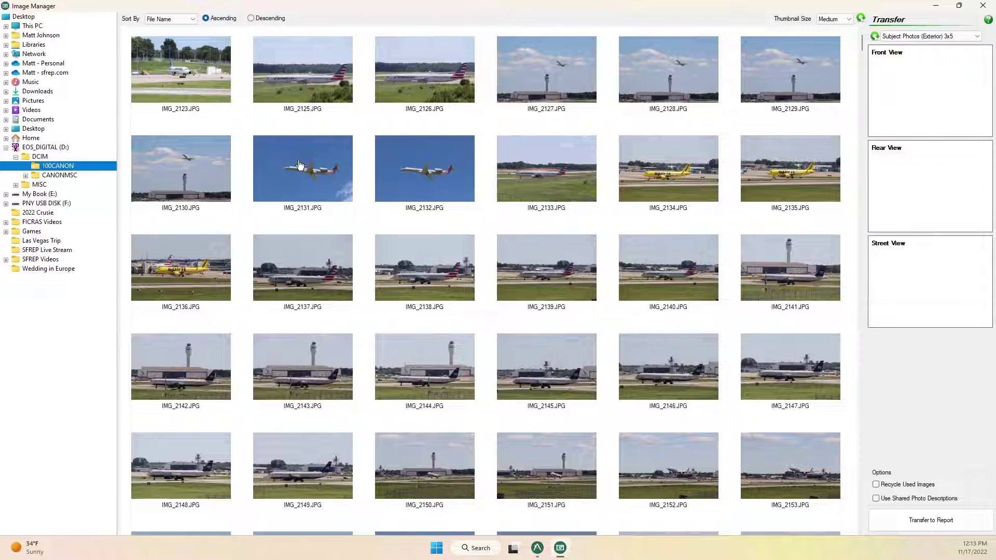
click(33, 102)
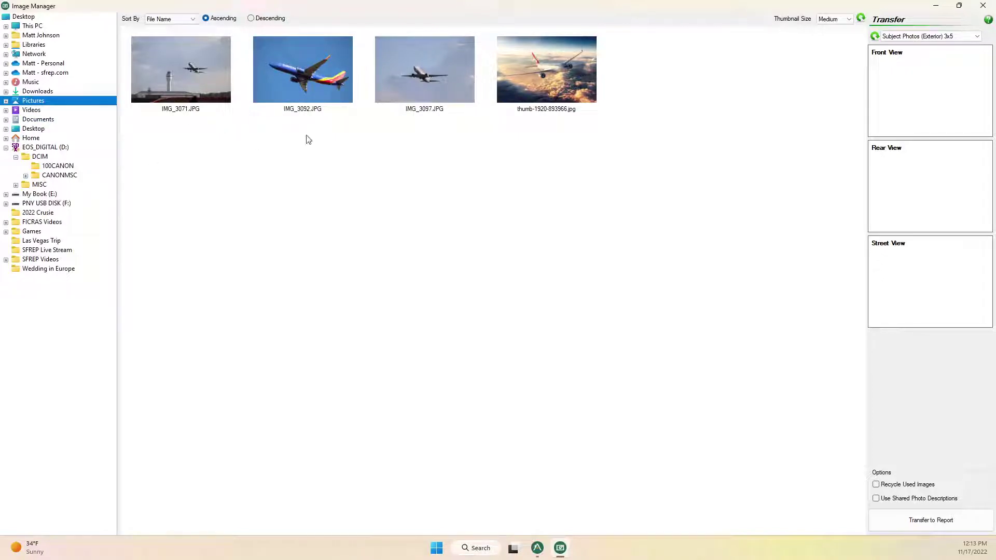
drag(182, 78, 877, 83)
drag(310, 67, 908, 203)
drag(438, 68, 946, 295)
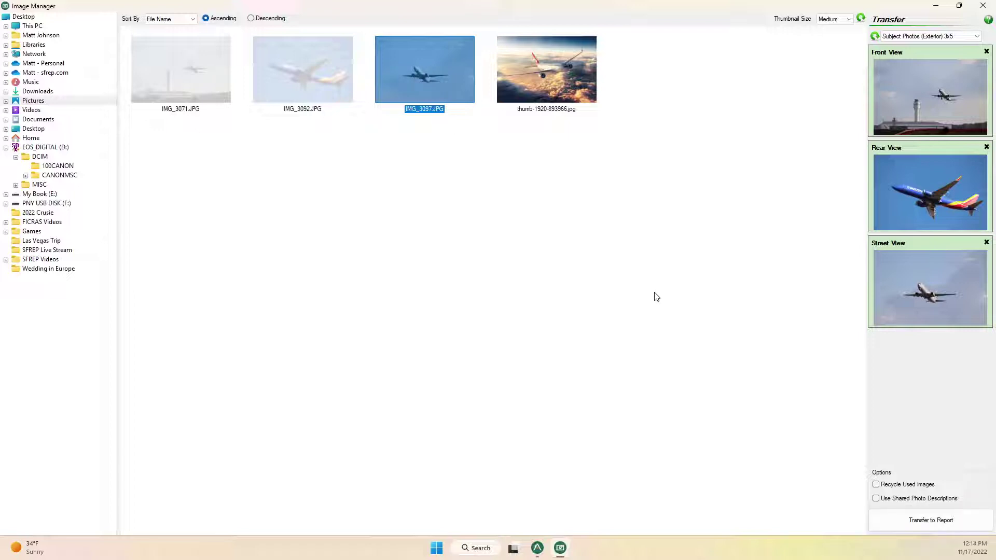
Step: Transfer the three assigned subject photos to the report and close the Image Manager
click(57, 166)
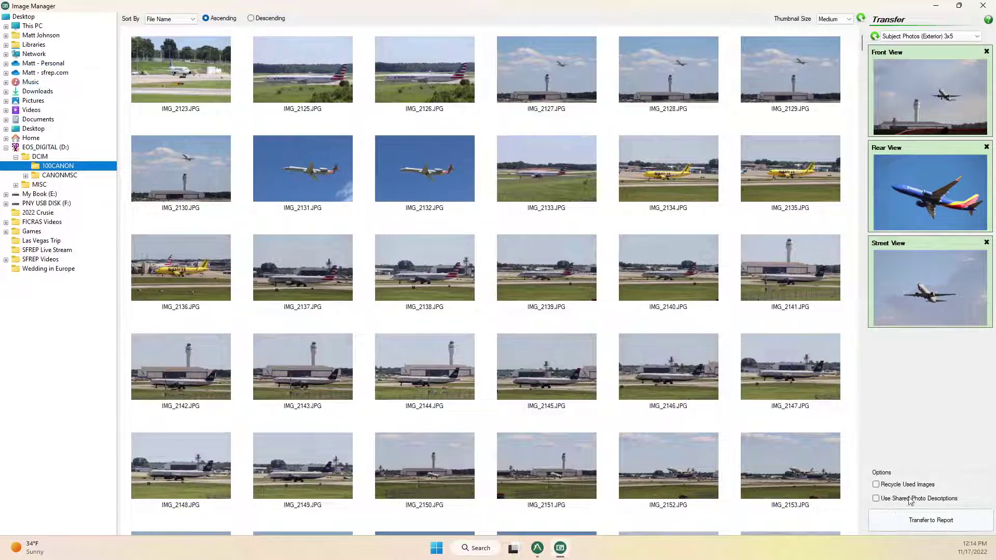
click(32, 100)
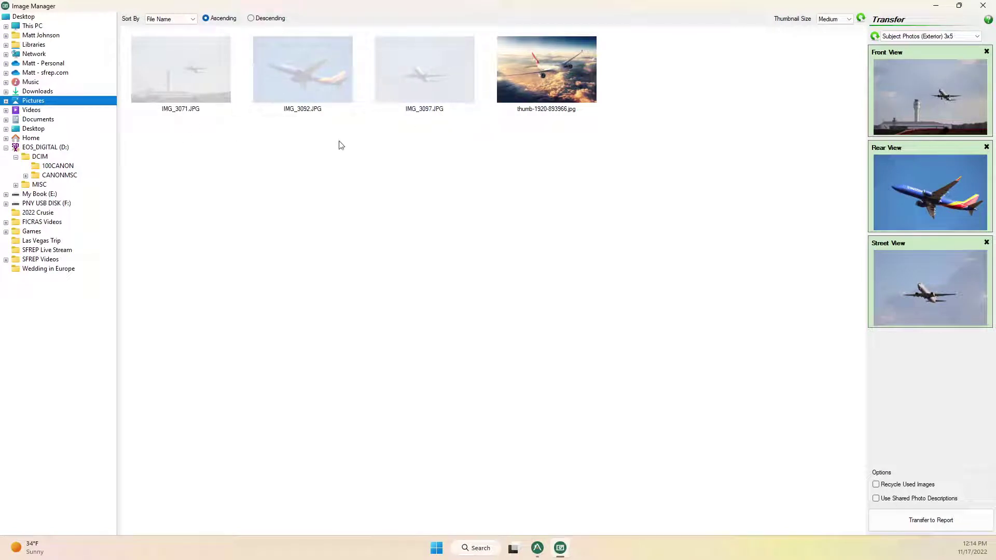
click(928, 525)
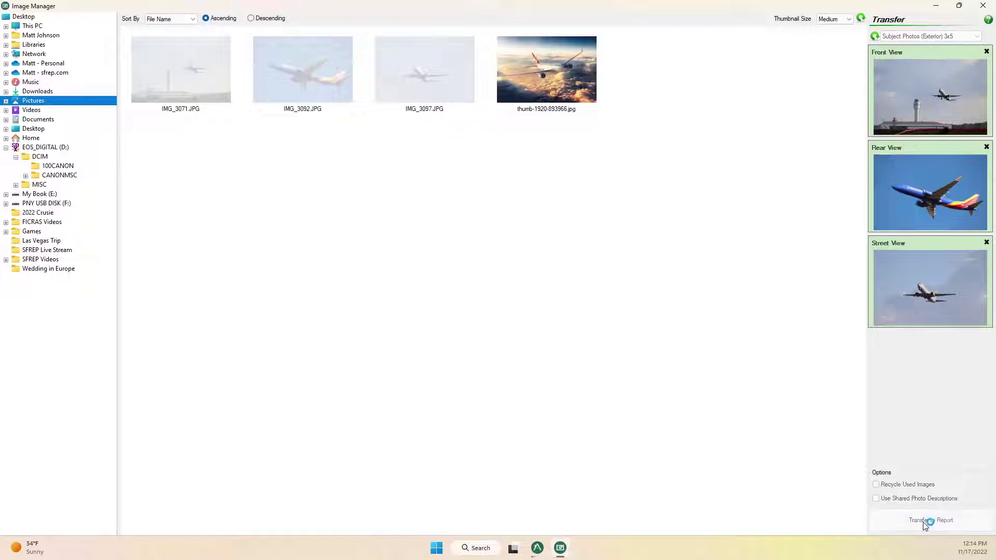
click(983, 5)
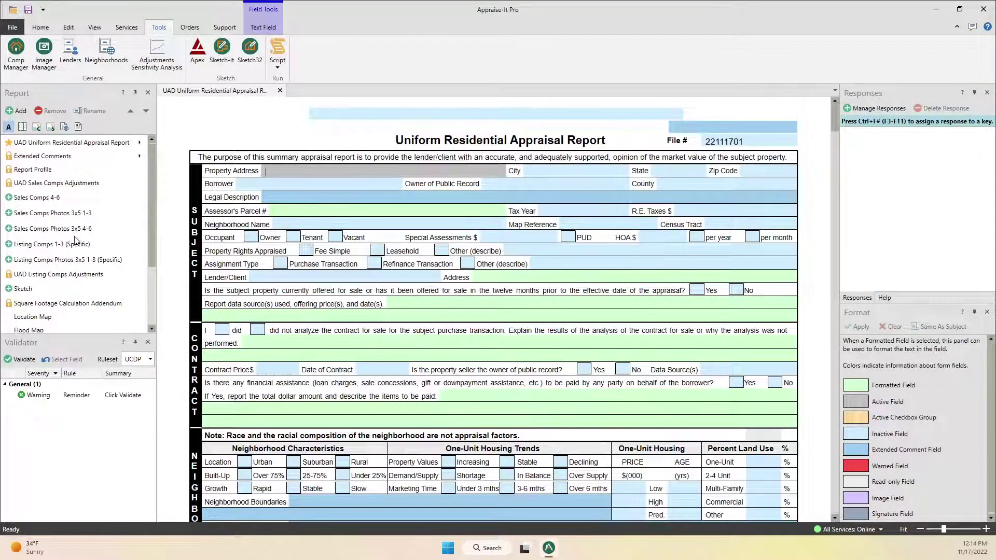
Step: Open the Subject Photos (Exterior) 3x5 page of the report and review the transferred front, rear and street photos
scroll(121, 242, down, 3)
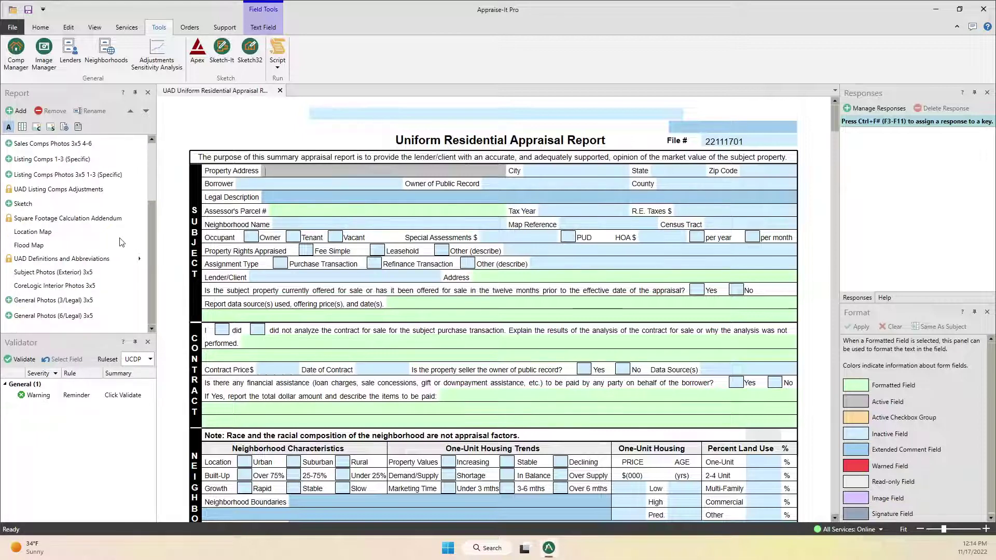
scroll(121, 242, up, 3)
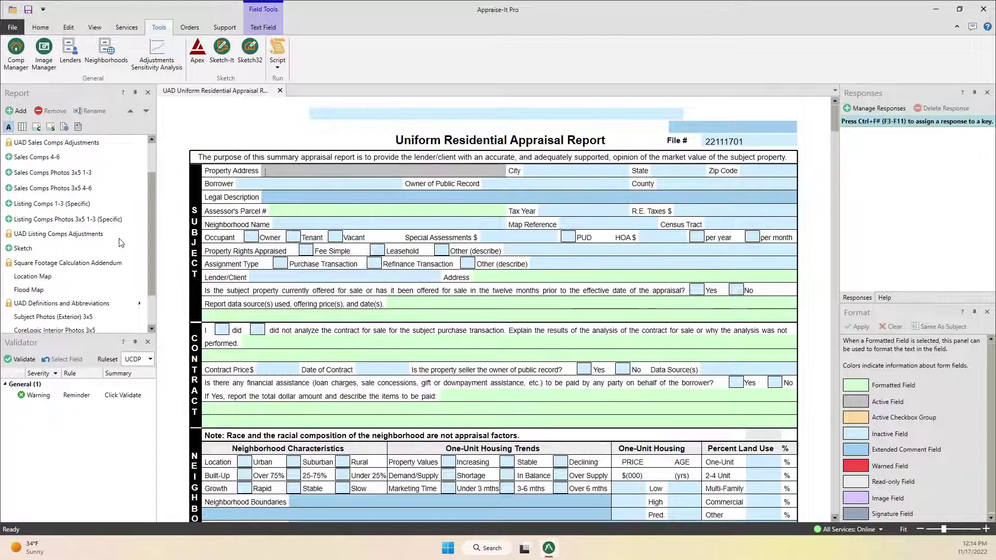
scroll(121, 242, up, 2)
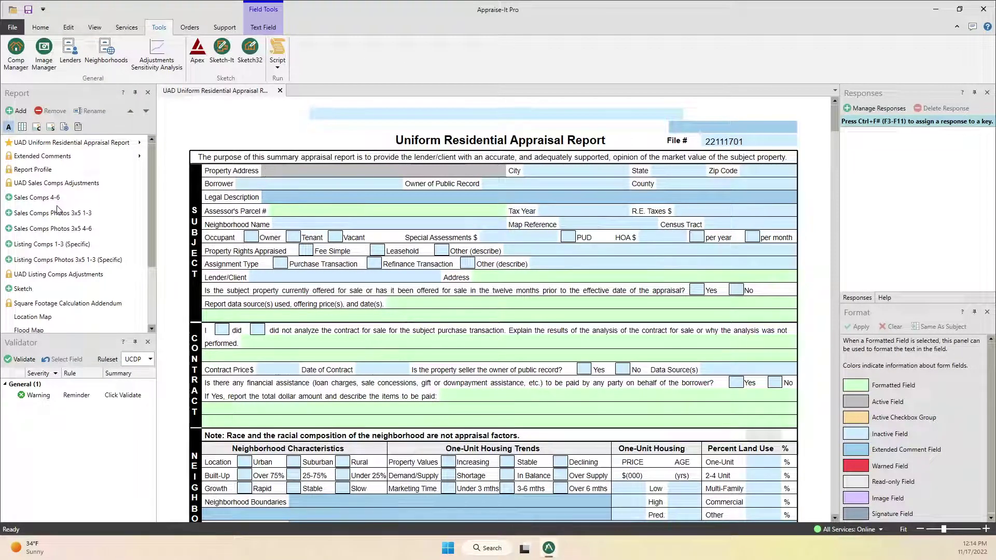
scroll(58, 209, down, 3)
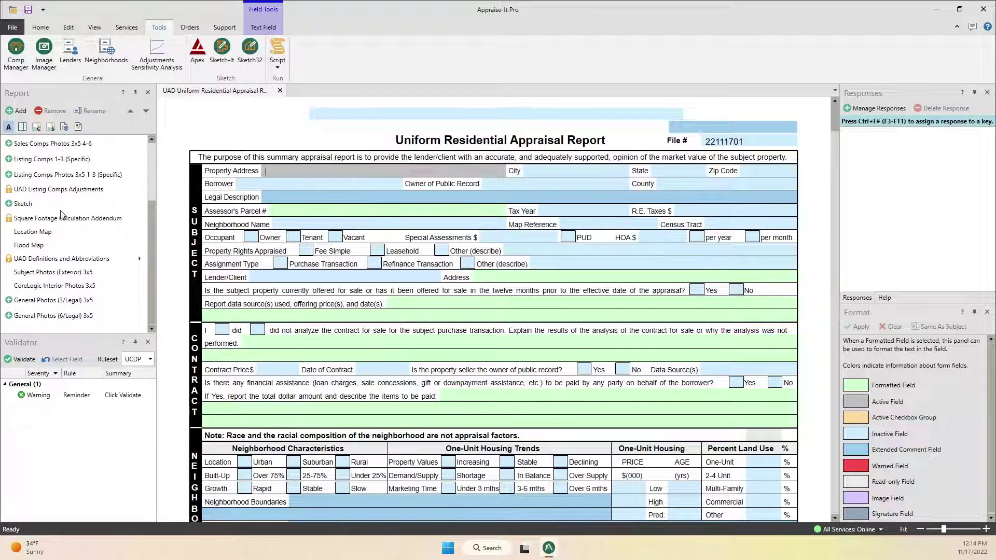
click(62, 273)
scroll(696, 300, down, 10)
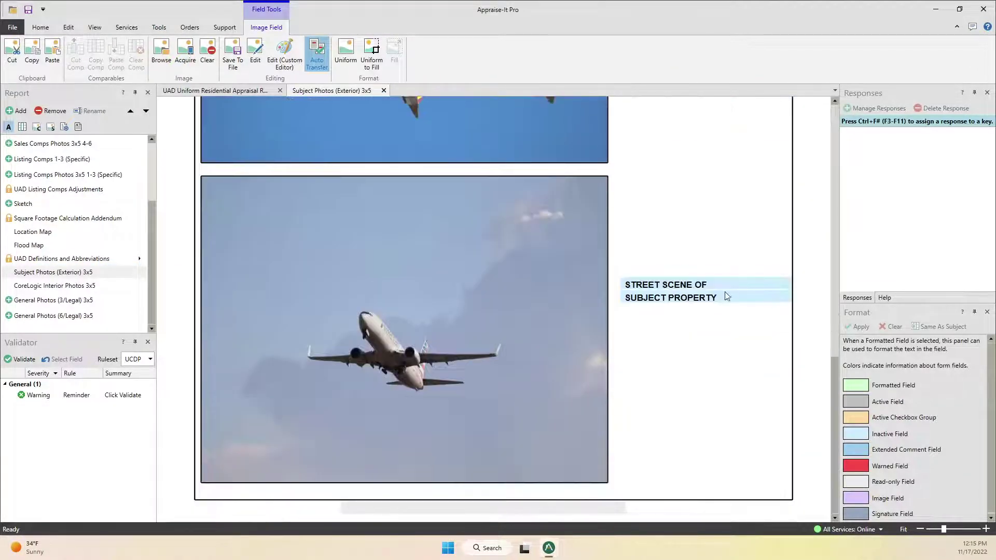
scroll(724, 293, up, 10)
scroll(724, 294, down, 10)
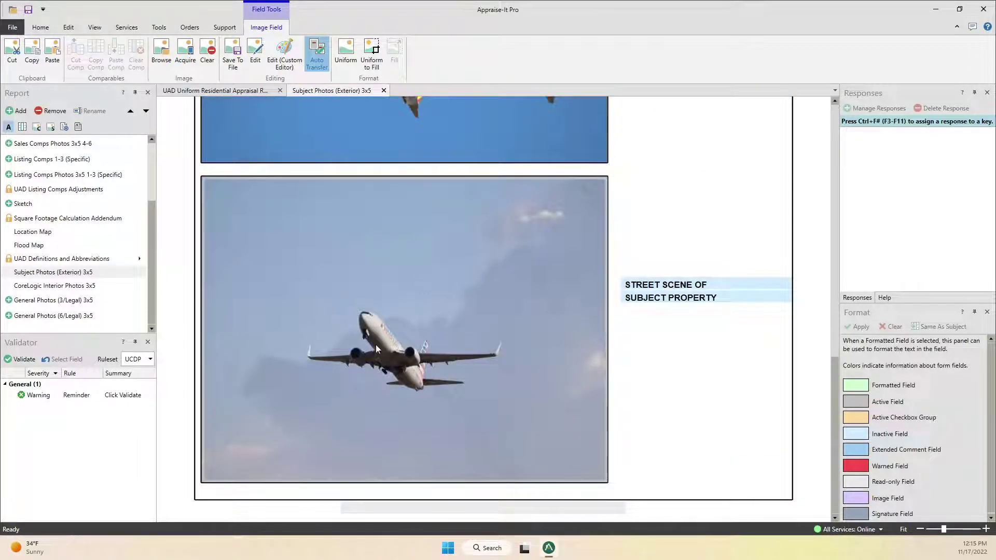
Step: Clear the street scene image from the Subject Photos (Exterior) 3x5 page
right_click(376, 345)
click(425, 254)
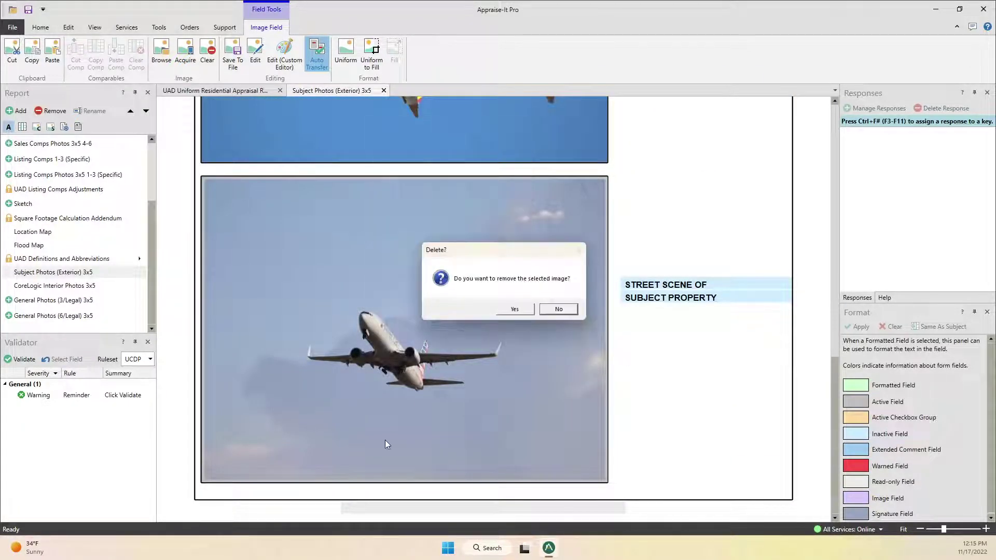
click(516, 310)
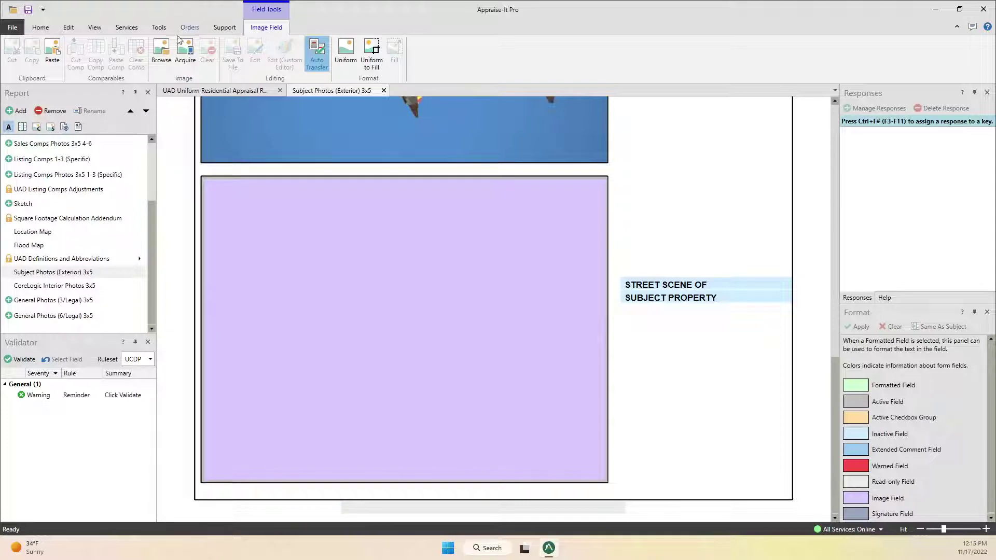
Step: In the Image Manager, assign IMG_3097.JPG to Street View and transfer it to the report
click(158, 27)
click(34, 61)
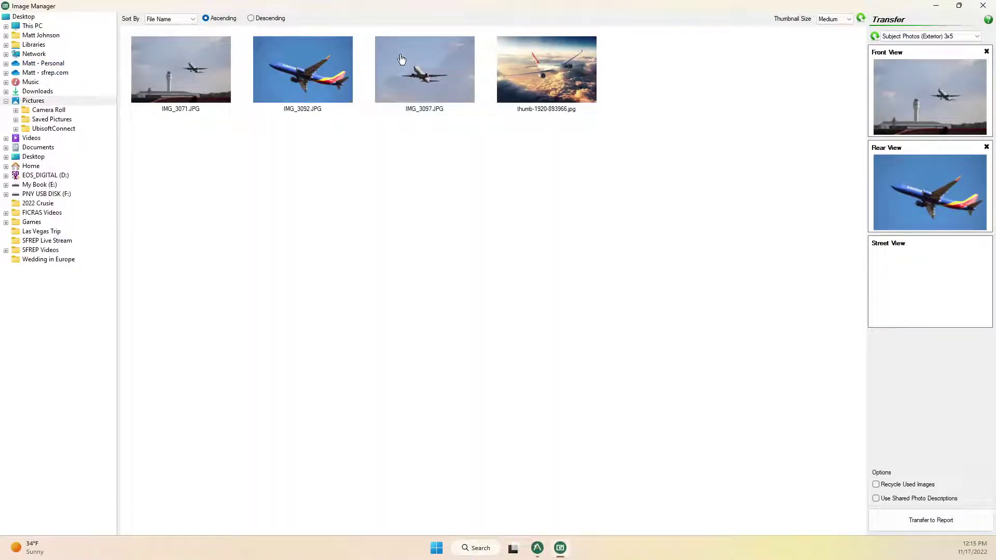
drag(378, 73, 931, 290)
click(908, 519)
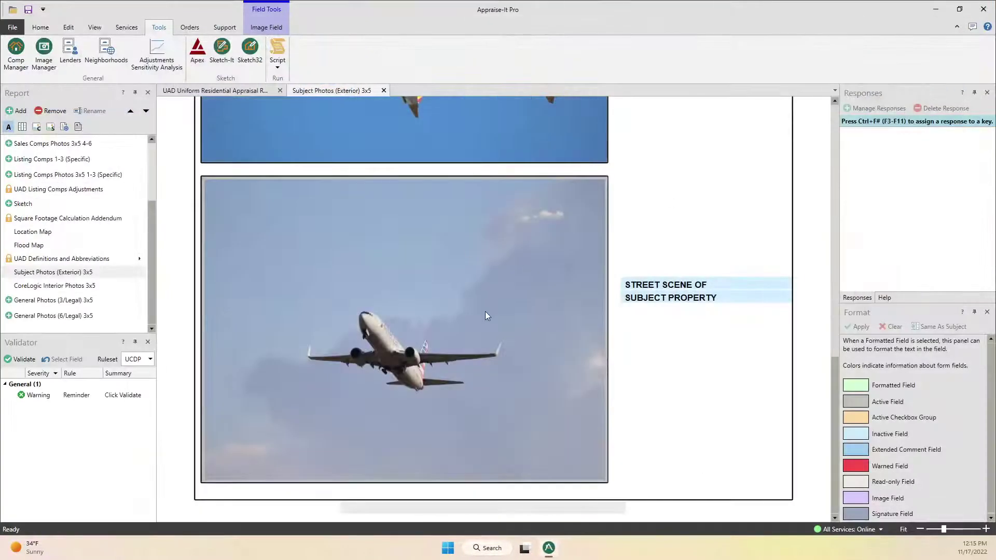
Step: Clear the front view, rear view and street scene images from the Subject Photos (Exterior) 3x5 page
scroll(567, 316, up, 10)
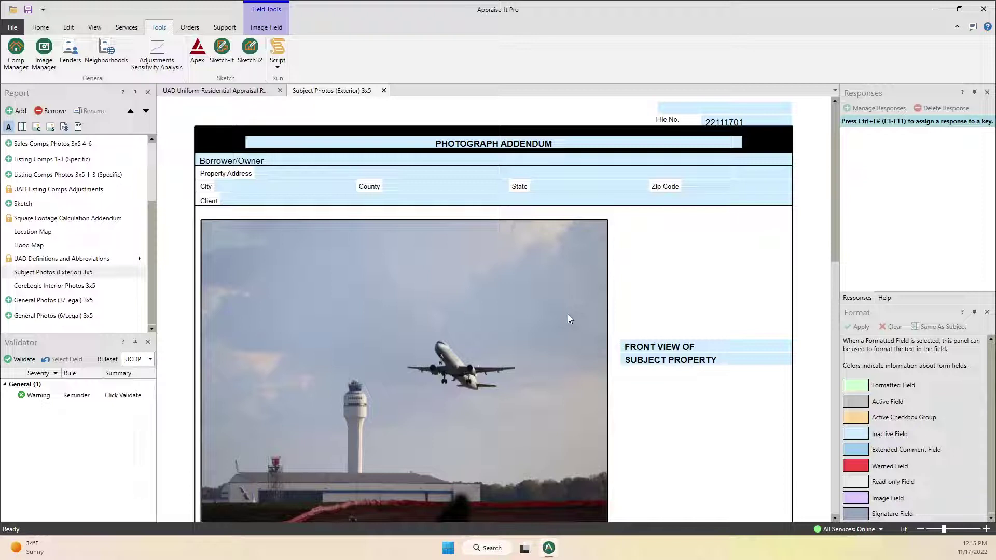
right_click(390, 263)
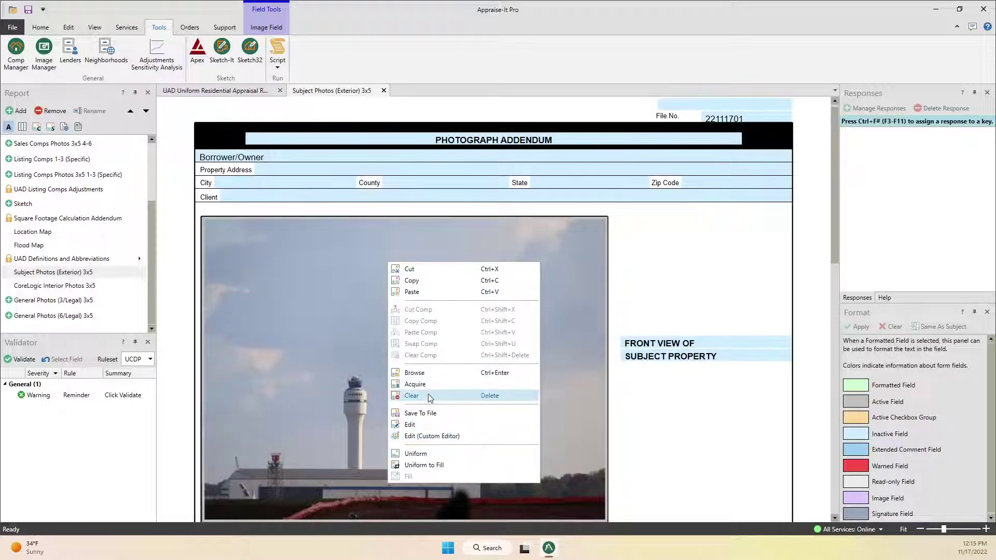
click(413, 396)
click(514, 309)
scroll(511, 344, down, 10)
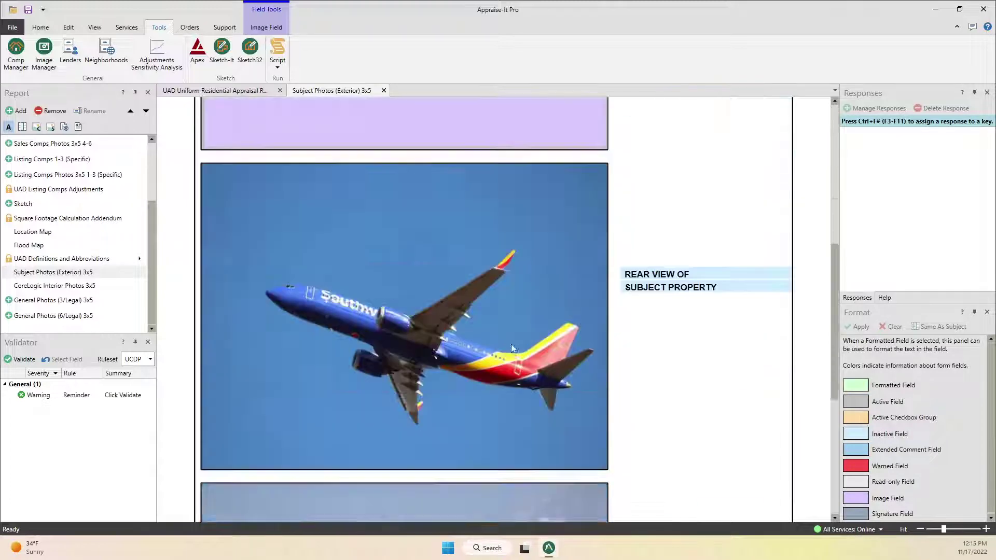
right_click(441, 241)
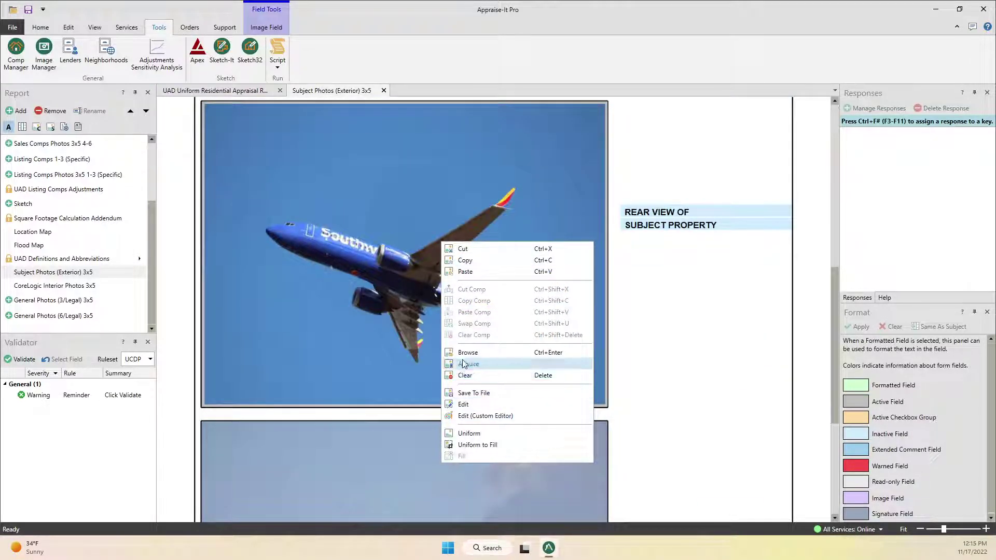
click(472, 375)
click(514, 310)
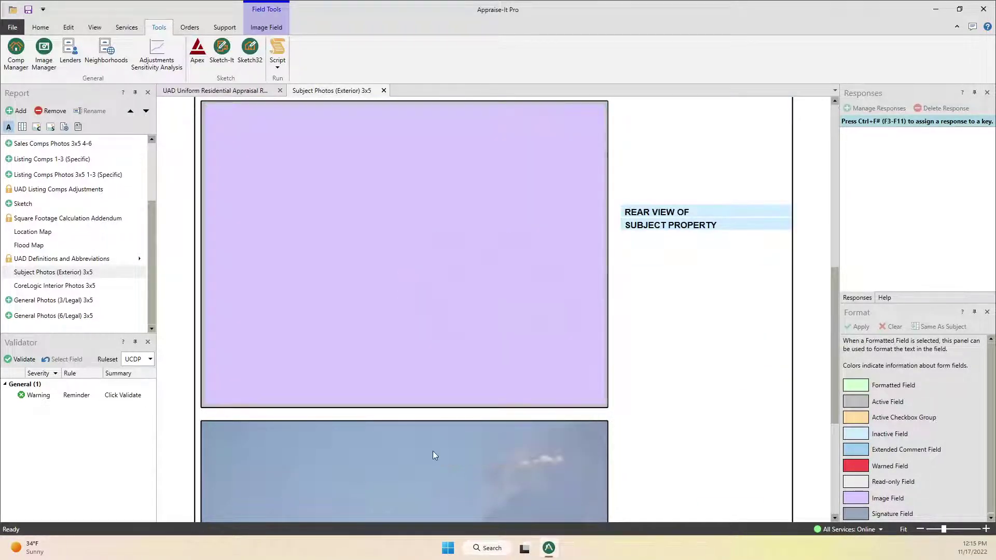
scroll(432, 449, down, 5)
right_click(440, 456)
click(479, 370)
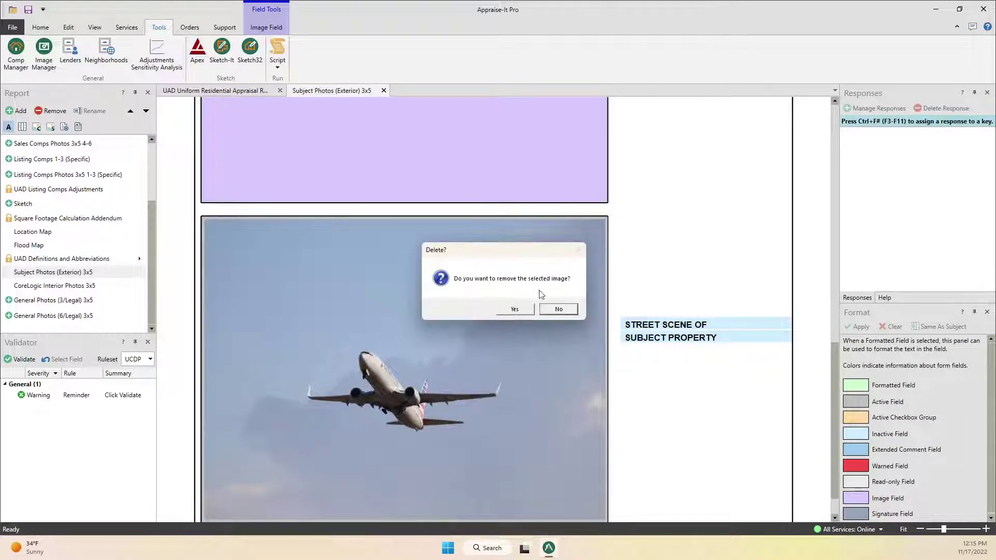
click(514, 311)
scroll(710, 211, up, 15)
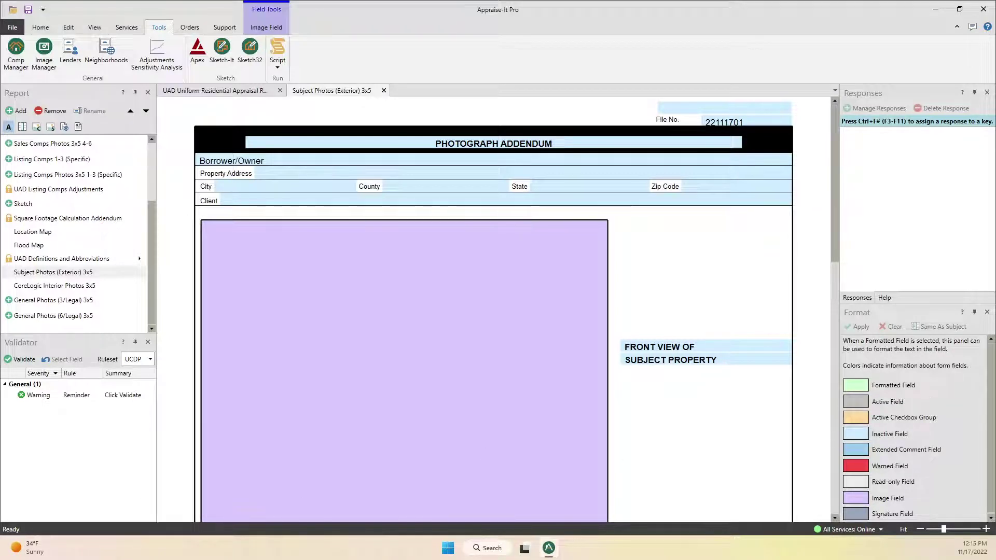
Step: In File Explorer, browse the camera card EOS_DIGITAL (D:) and open the 100CANON folder inside DCIM
key(super+e)
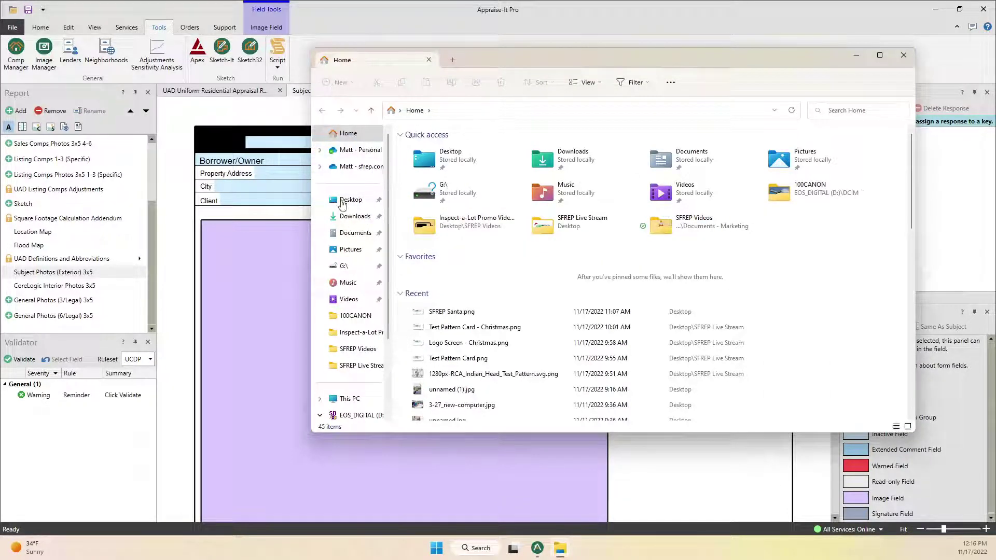
scroll(360, 365, down, 1)
scroll(360, 366, down, 1)
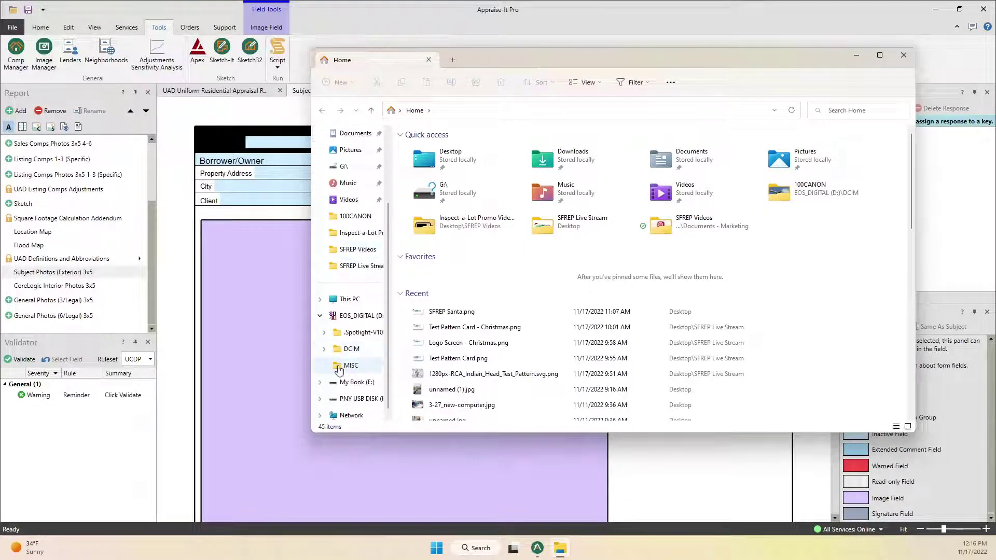
click(356, 316)
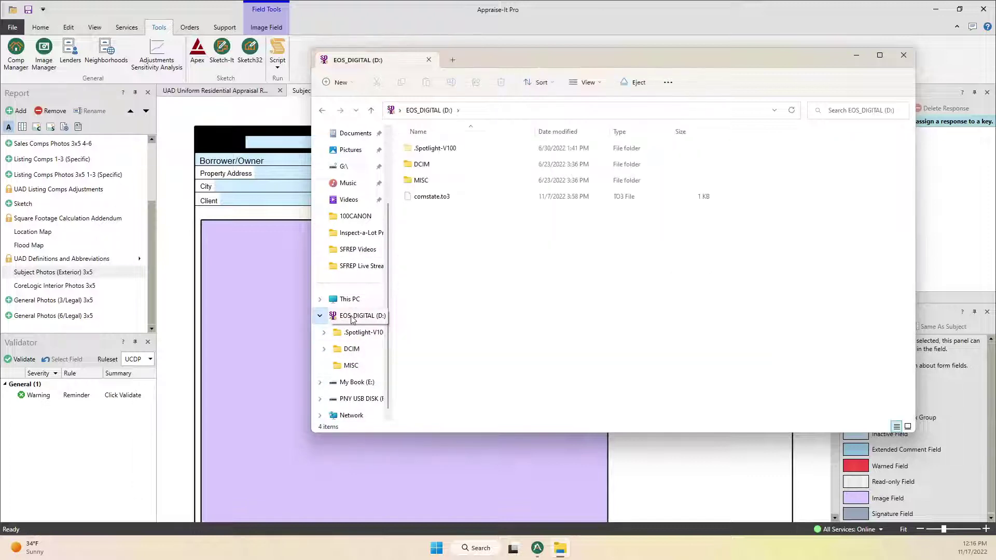
double_click(420, 167)
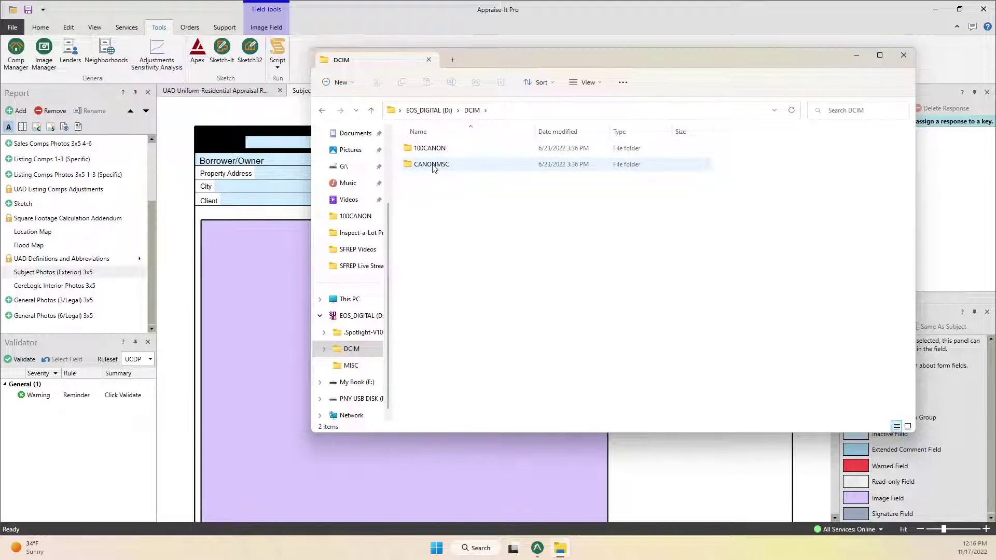
double_click(434, 165)
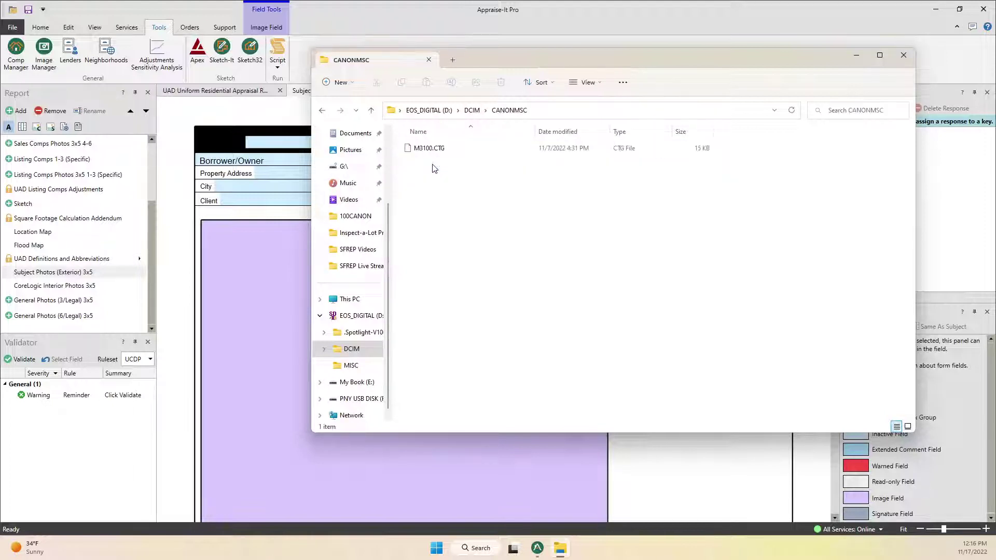
click(371, 110)
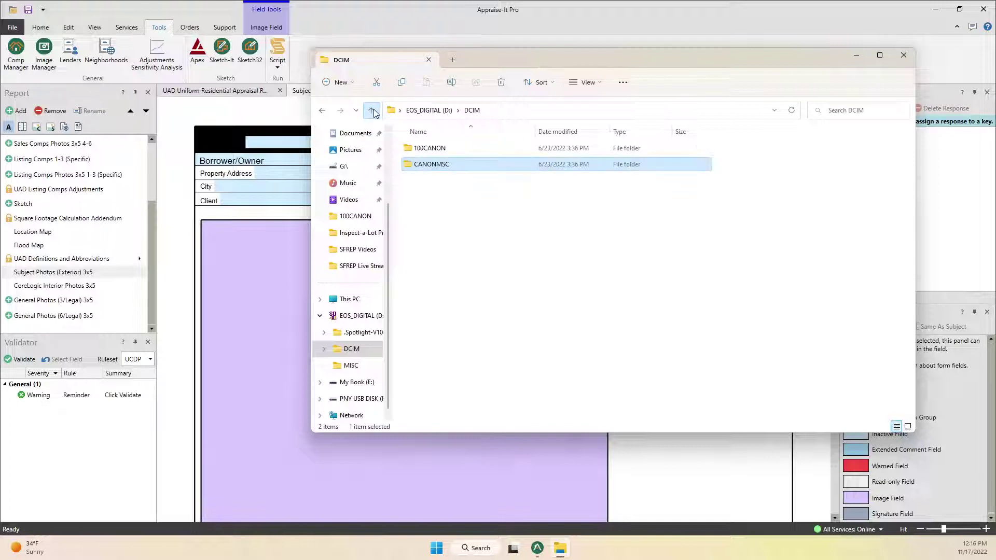
click(431, 150)
double_click(431, 150)
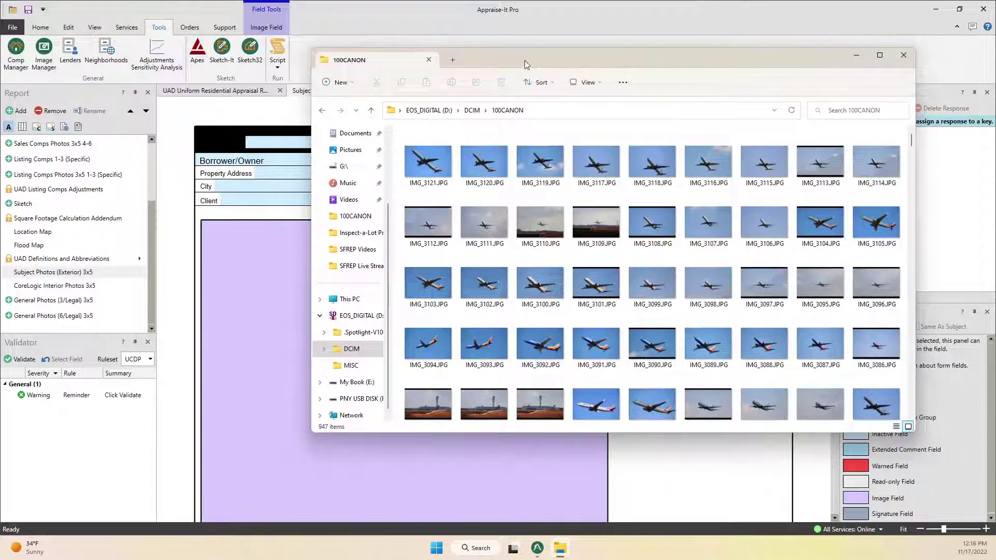
Step: Look through the photos in the 100CANON folder and view IMG_2615.JPG at full size, closing the viewer when done
scroll(747, 254, down, 10)
scroll(746, 254, down, 10)
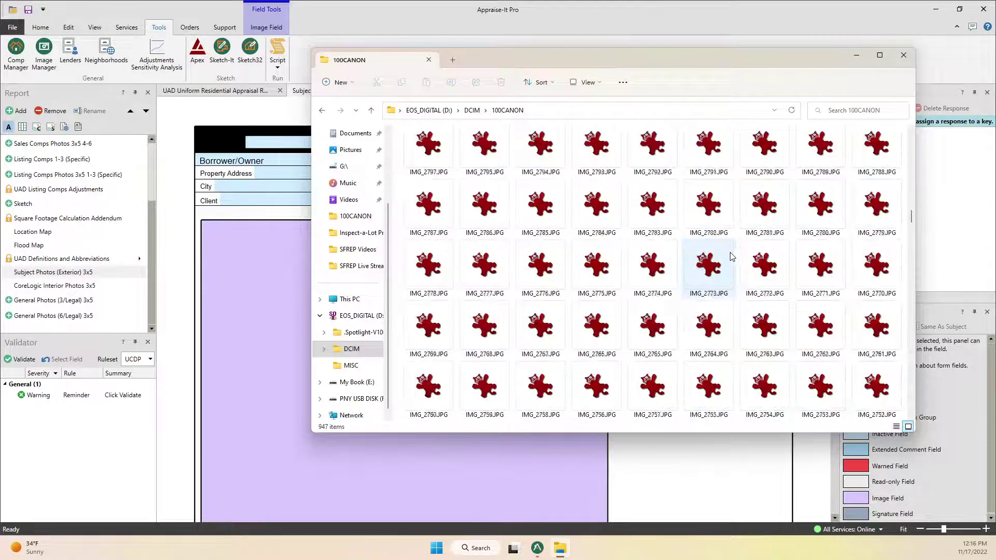
scroll(726, 258, down, 3)
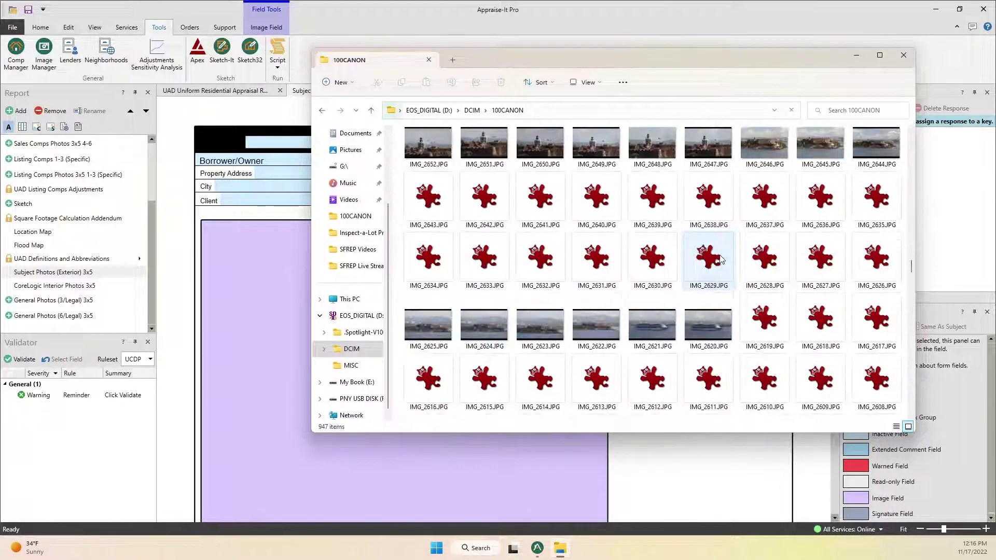
scroll(715, 260, down, 5)
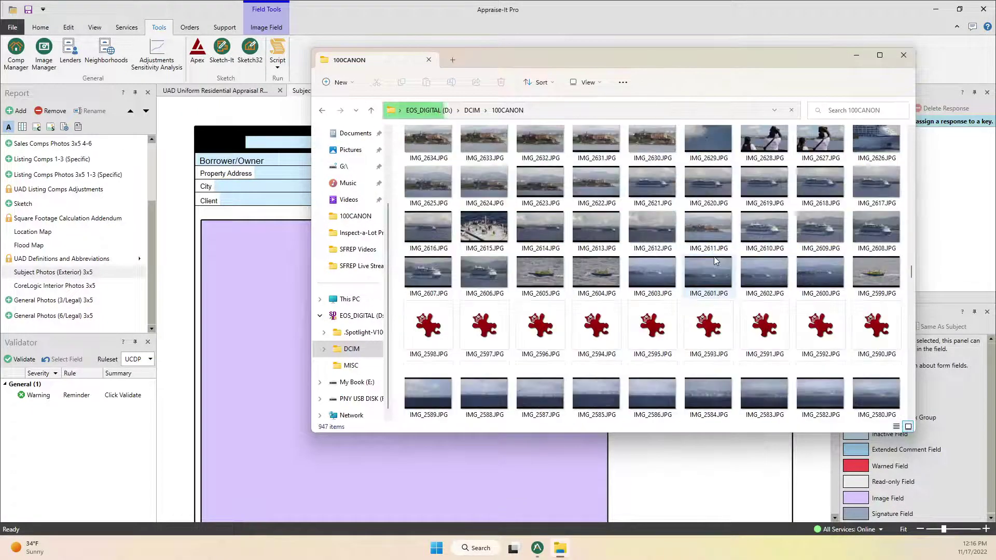
scroll(689, 228, up, 1)
double_click(483, 280)
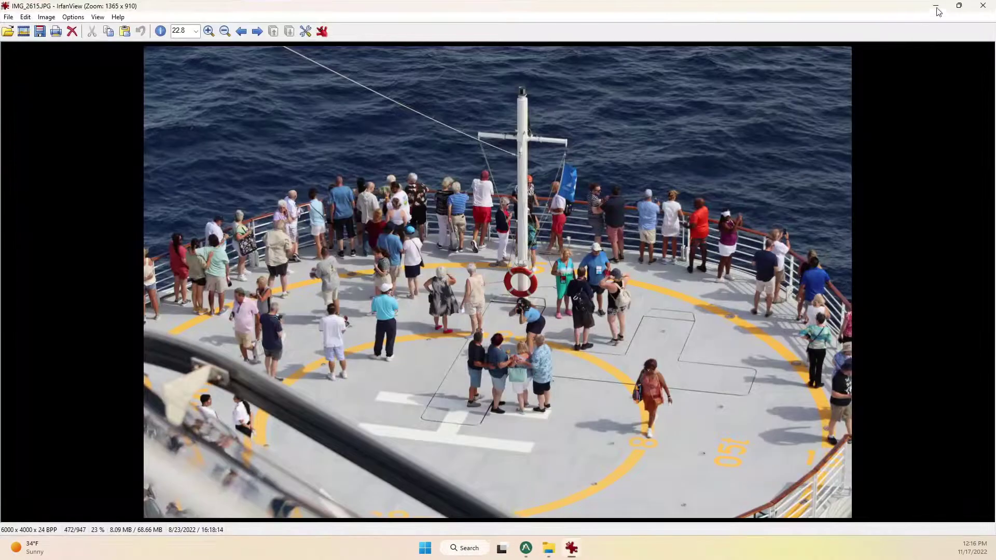
click(991, 9)
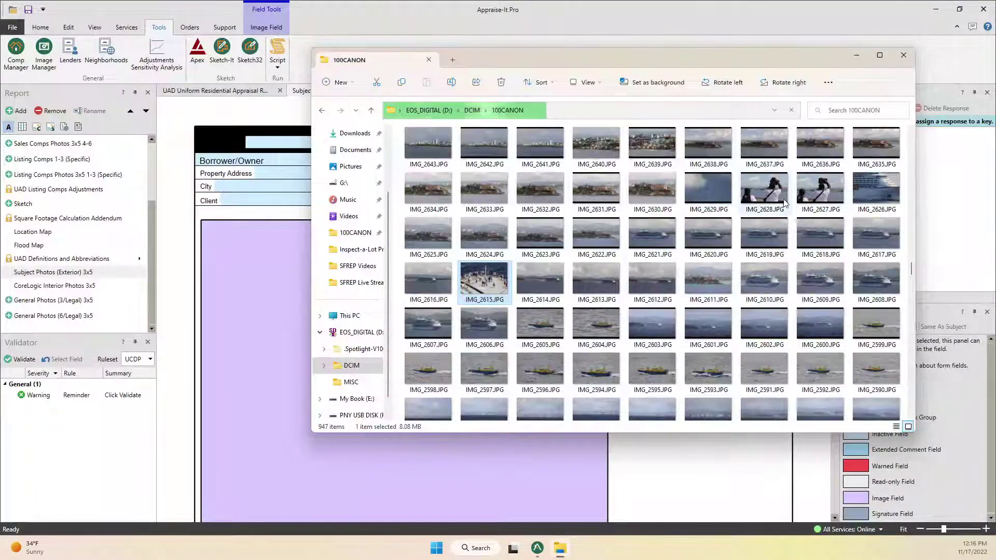
Step: View IMG_2628.JPG, IMG_2627.JPG and IMG_2639.JPG at full size one after another, closing the viewer after each photo
double_click(765, 189)
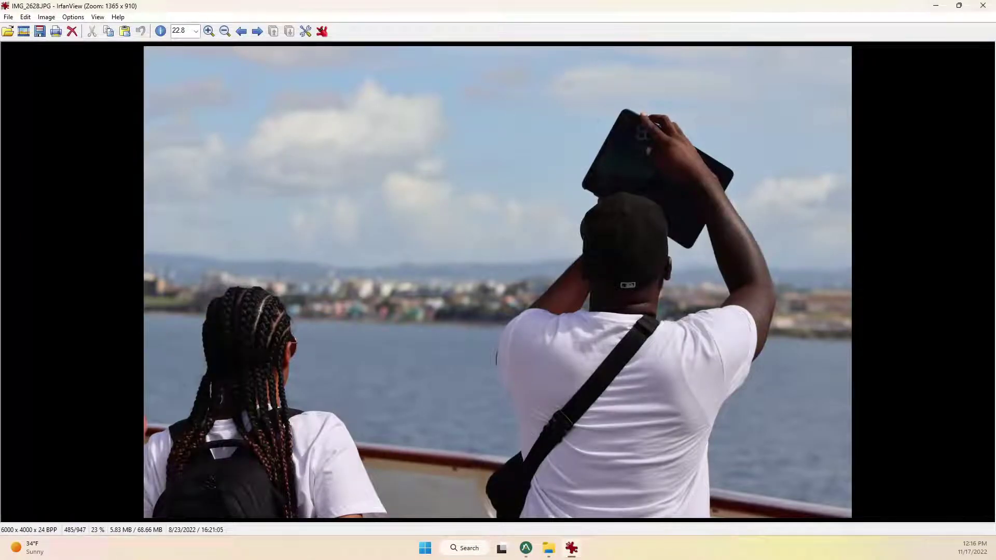
click(983, 5)
double_click(819, 189)
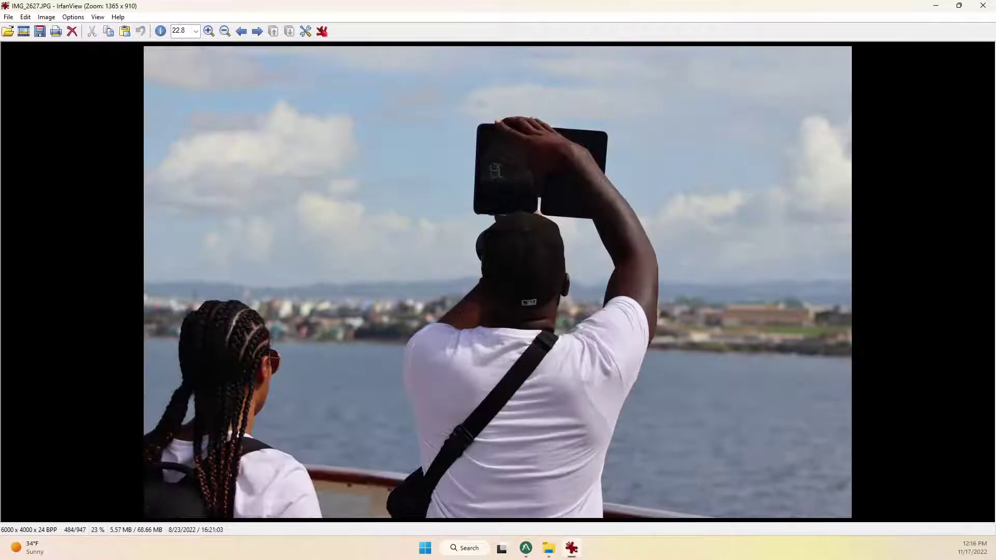
click(977, 7)
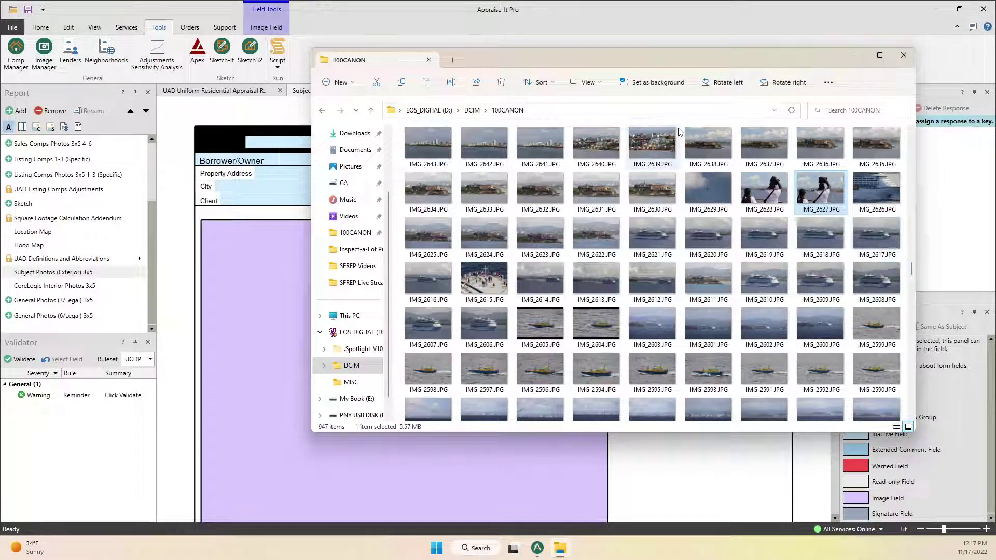
click(662, 144)
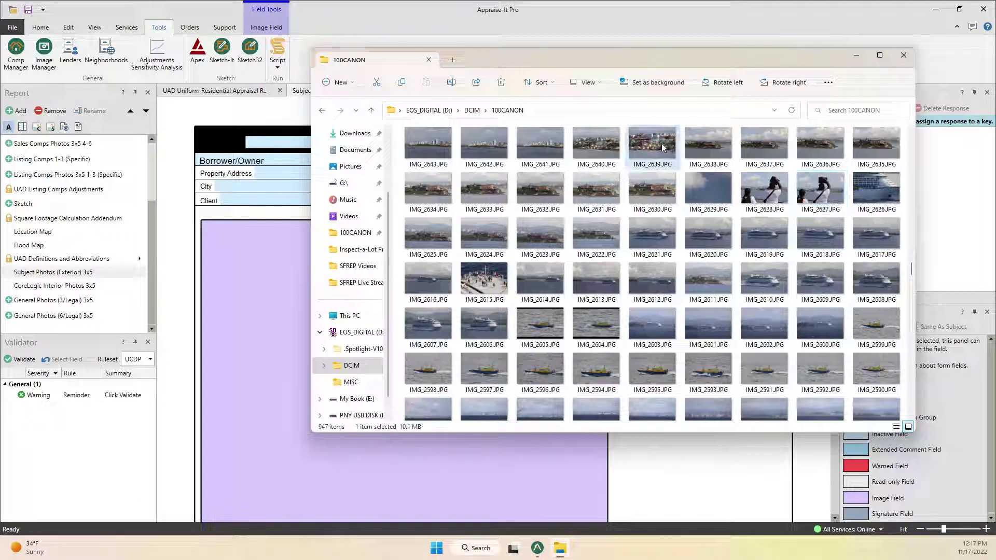
double_click(656, 154)
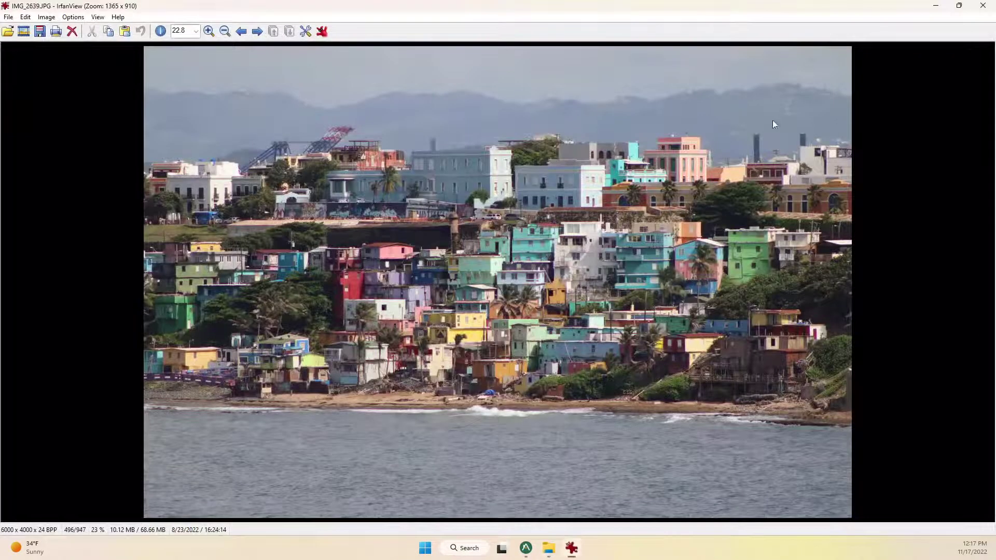
click(982, 7)
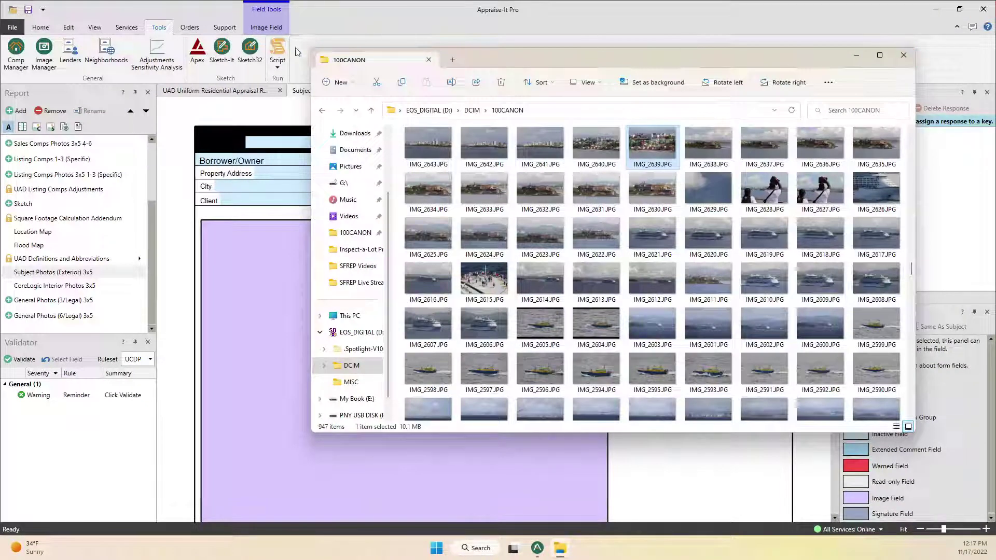
Step: Place IMG_2691.JPG, IMG_2673.JPG and IMG_2677.JPG in the report's front view, rear view and street scene fields and review the placed photos
drag(309, 63, 373, 63)
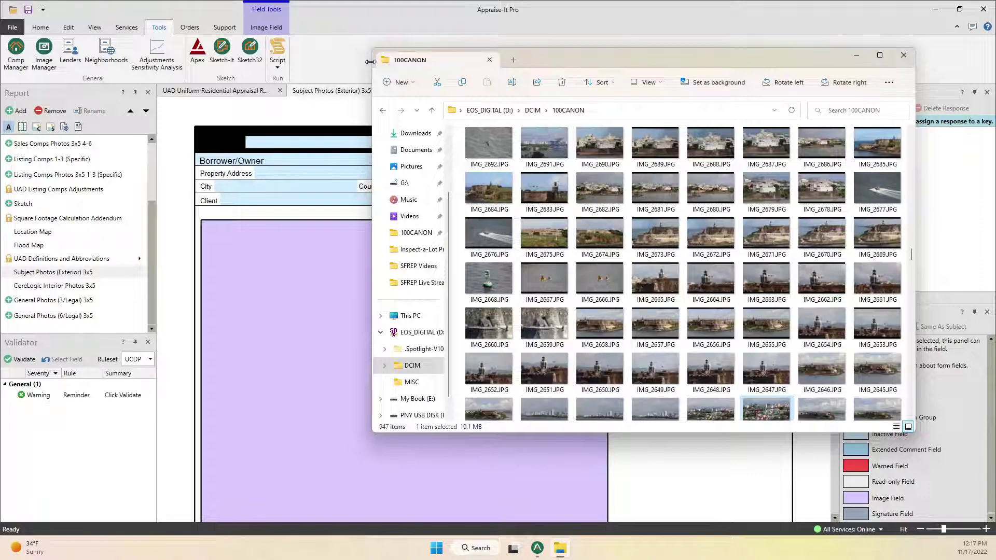
drag(639, 60, 705, 20)
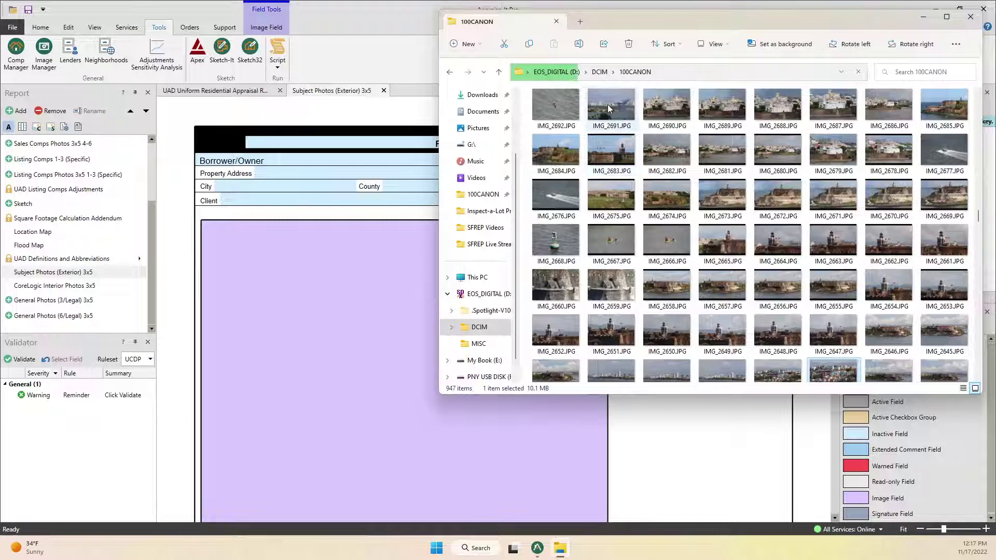
drag(612, 104, 291, 300)
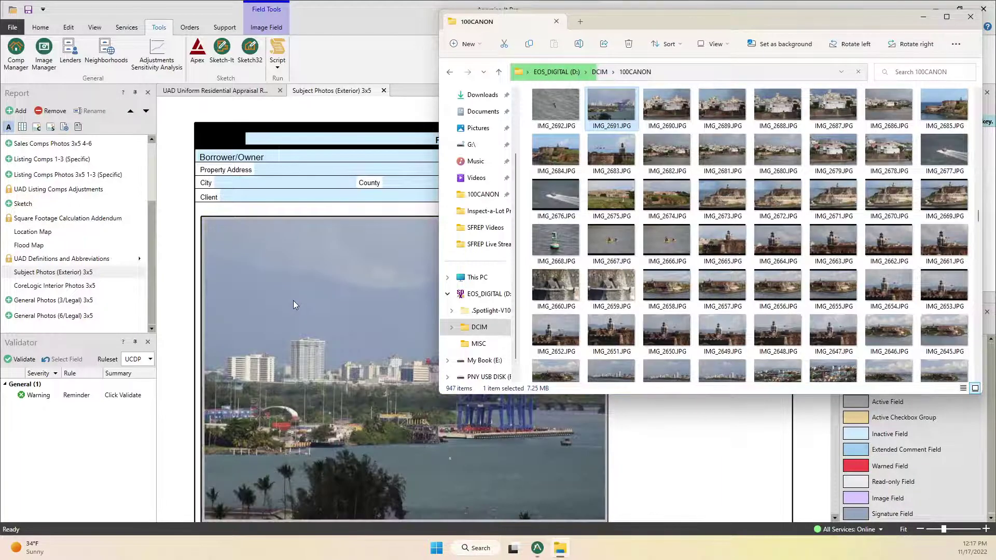
drag(722, 196, 318, 251)
drag(944, 151, 389, 342)
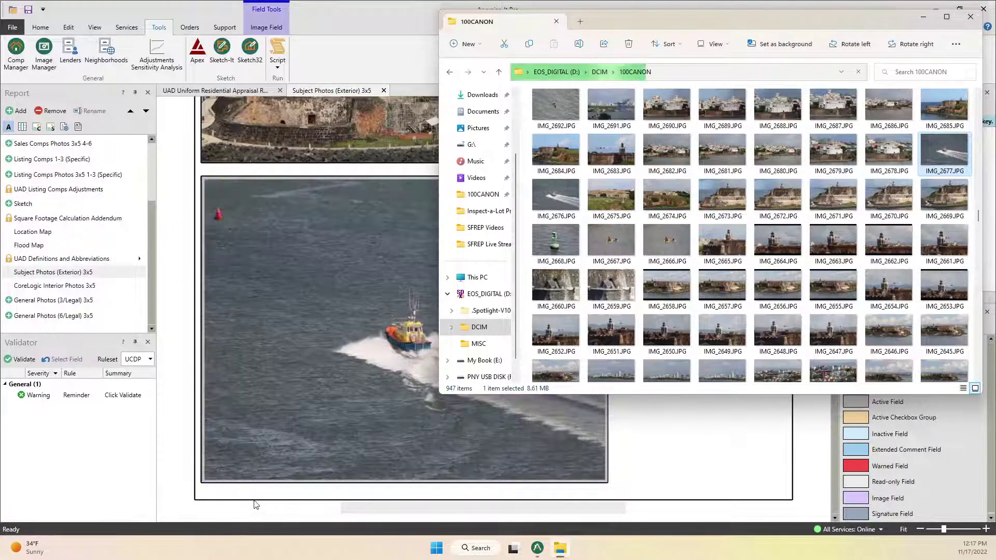
click(391, 10)
scroll(467, 236, up, 10)
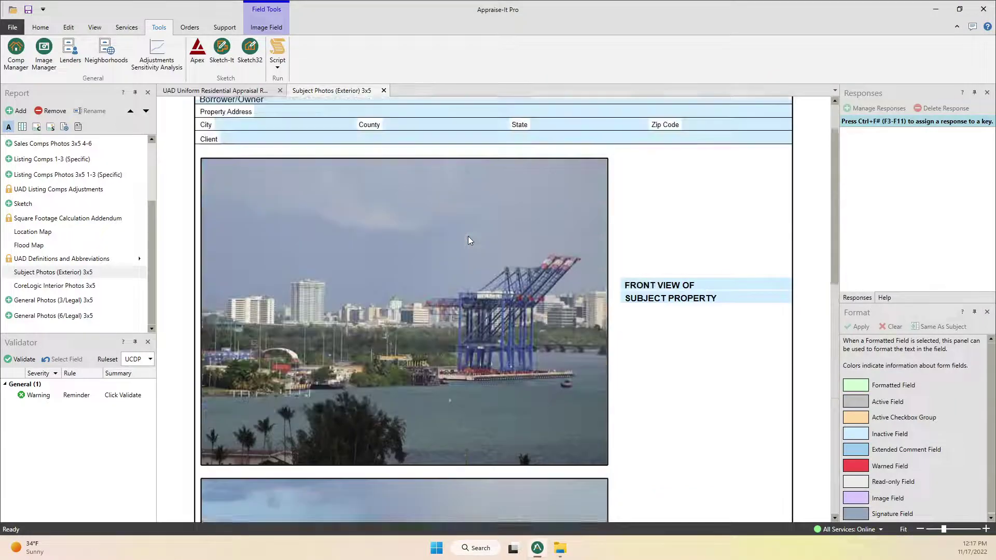
scroll(423, 297, down, 3)
scroll(423, 297, down, 8)
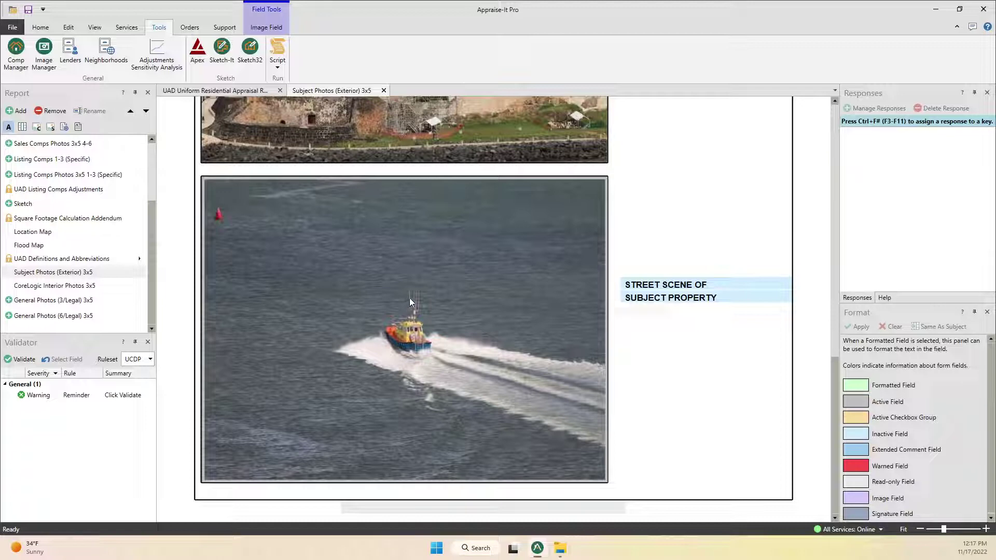
scroll(555, 266, up, 10)
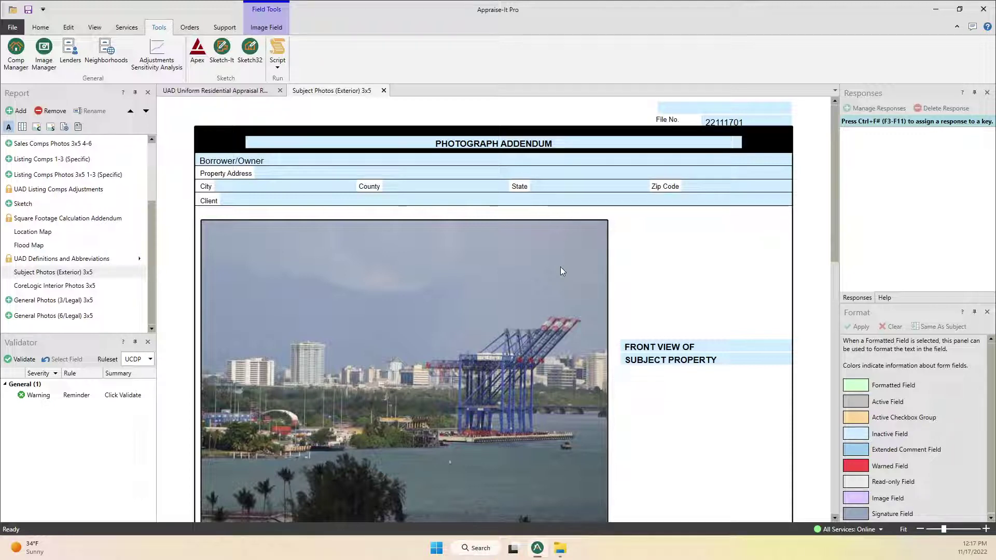
Step: Remove the newly placed front view, rear view and street scene photos from the exterior photo page
right_click(373, 288)
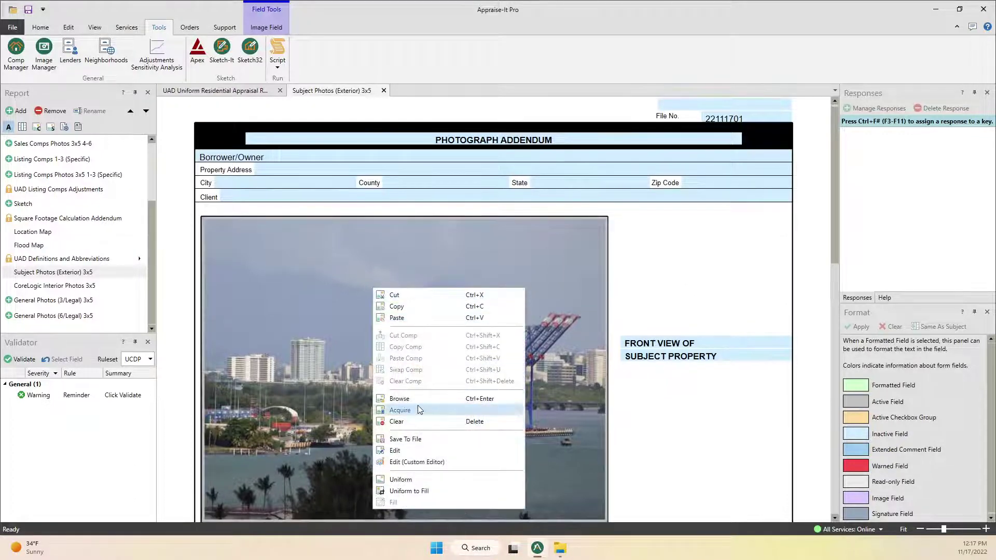
click(419, 421)
click(515, 310)
scroll(456, 252, down, 5)
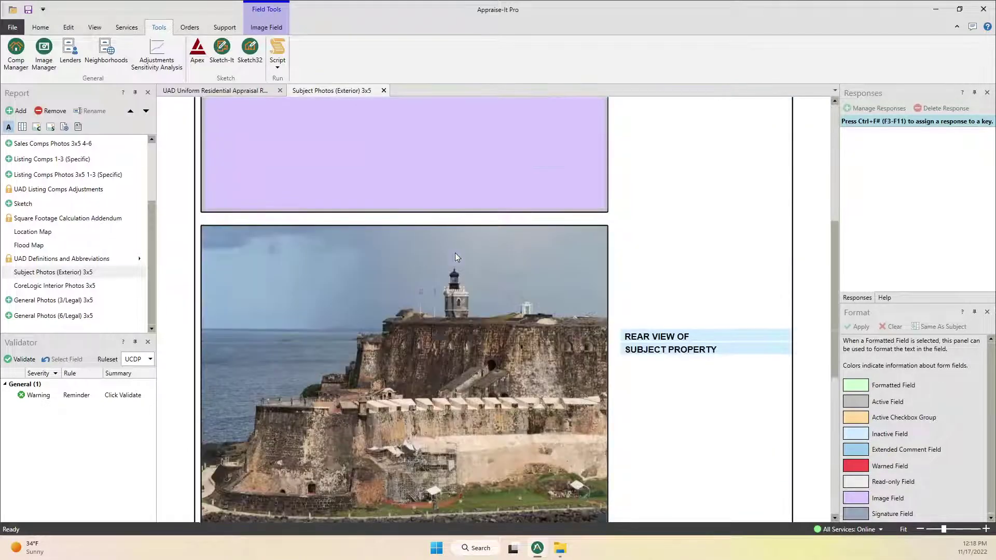
right_click(419, 274)
click(453, 412)
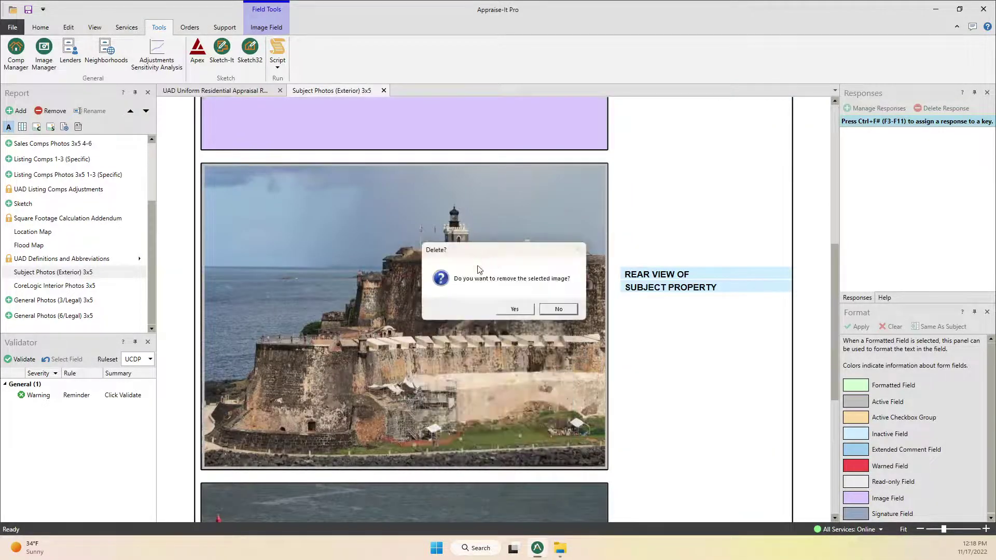
click(516, 310)
scroll(401, 239, down, 6)
right_click(401, 279)
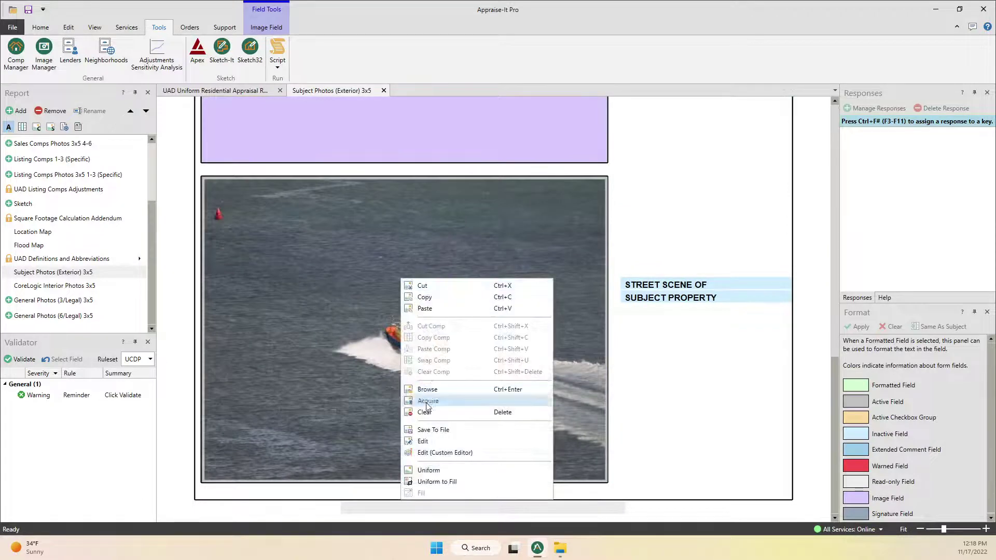
click(425, 411)
click(515, 310)
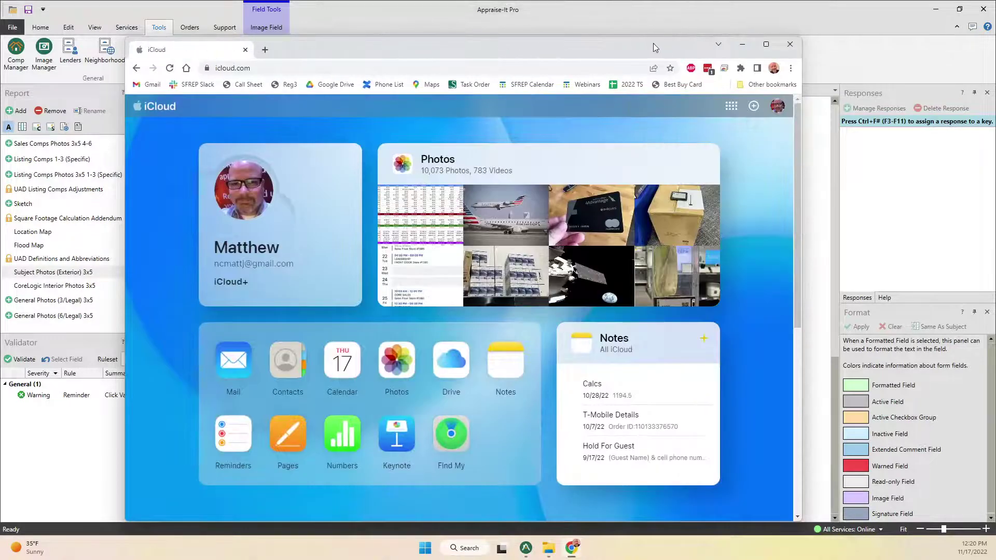
Step: Switch to iCloud in the browser, open Photos and browse the library to the airplane photos of Nov 7, 2022
double_click(653, 42)
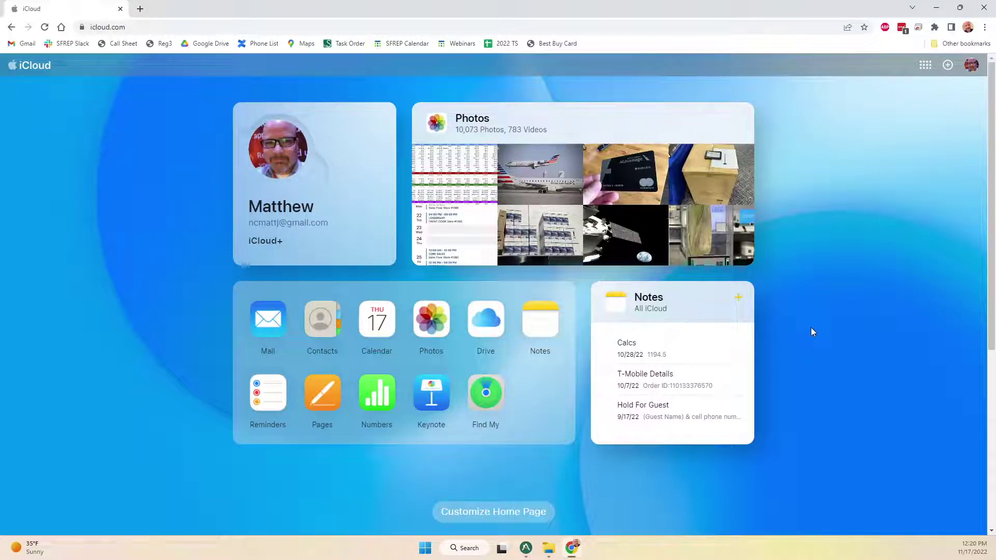
click(440, 324)
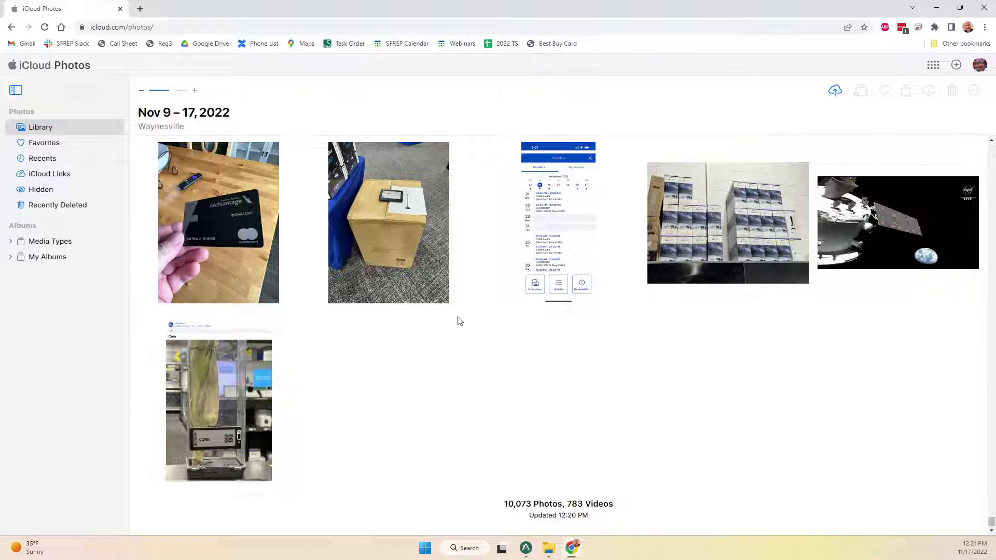
scroll(752, 259, up, 3)
scroll(808, 267, up, 1)
scroll(803, 269, down, 3)
scroll(802, 272, up, 6)
scroll(801, 275, up, 10)
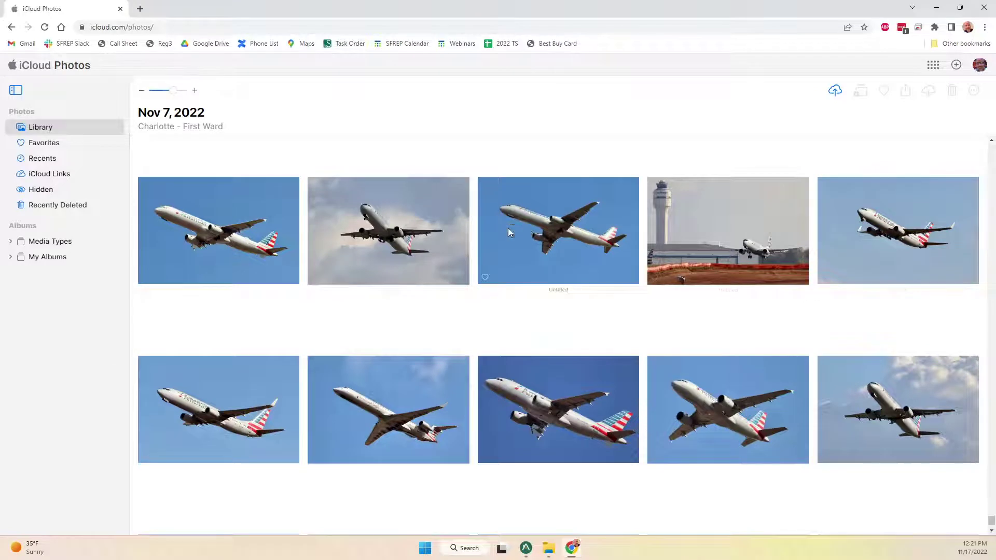
scroll(693, 255, down, 1)
scroll(690, 275, up, 1)
Step: Download eight of the Nov 7, 2022 airplane photos together, saving them to the Desktop as iCloud Photos.zip
click(536, 401)
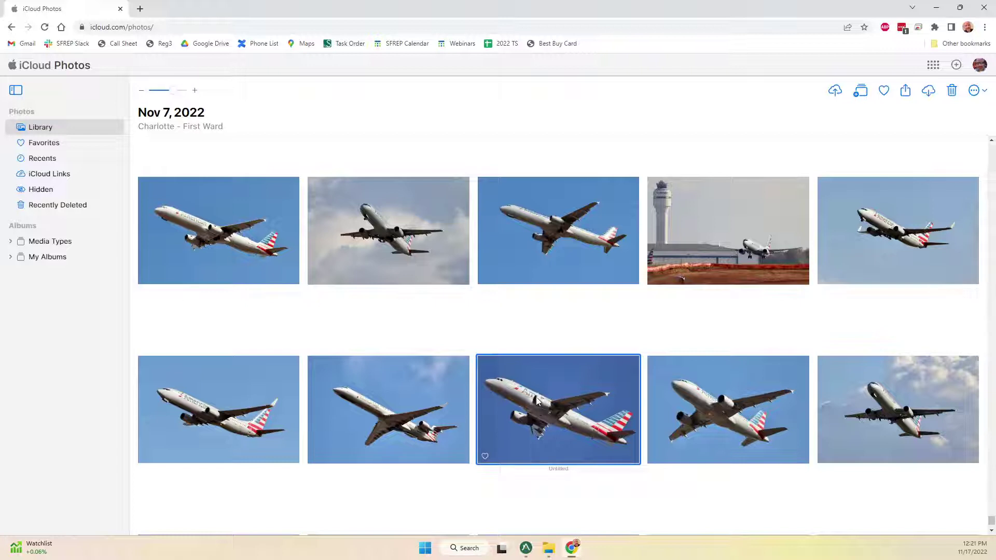
click(900, 242)
click(584, 420)
ctrl+click(885, 241)
ctrl+click(706, 241)
ctrl+click(557, 239)
ctrl+click(385, 253)
ctrl+click(211, 239)
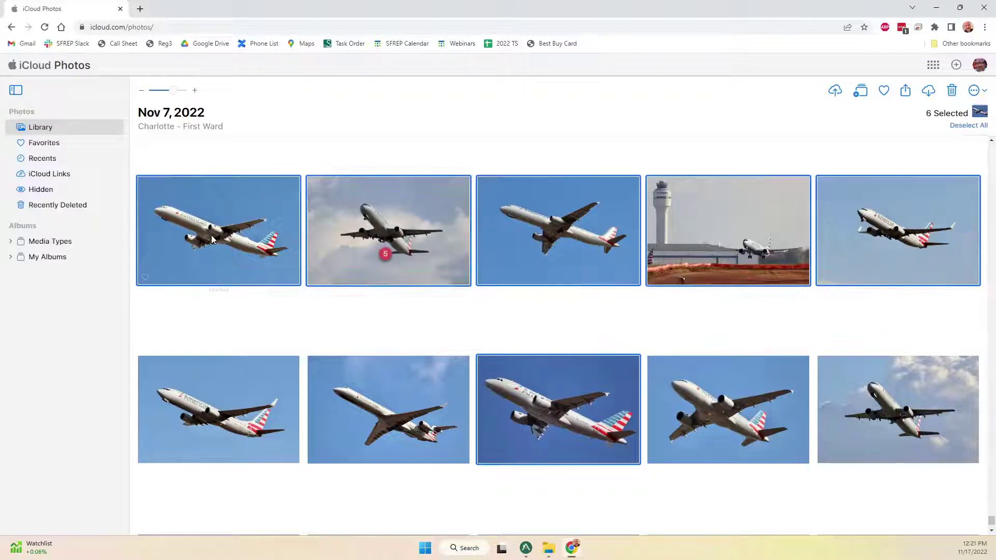
ctrl+click(752, 415)
ctrl+click(969, 415)
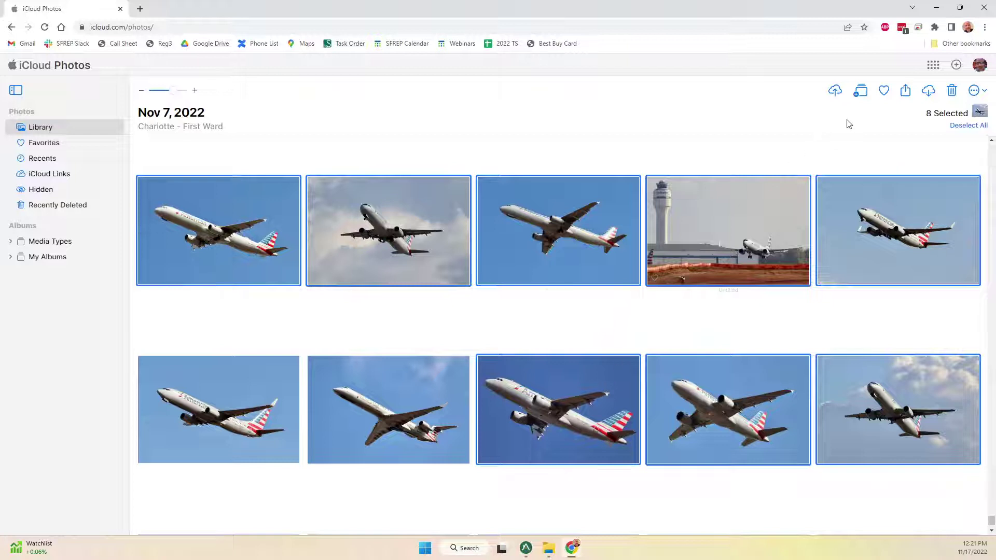
click(929, 91)
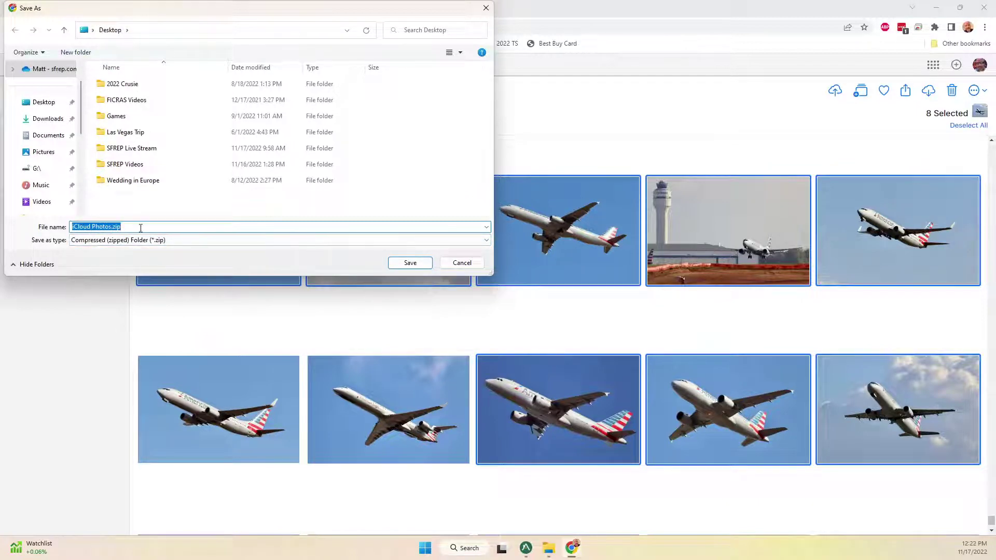
click(428, 264)
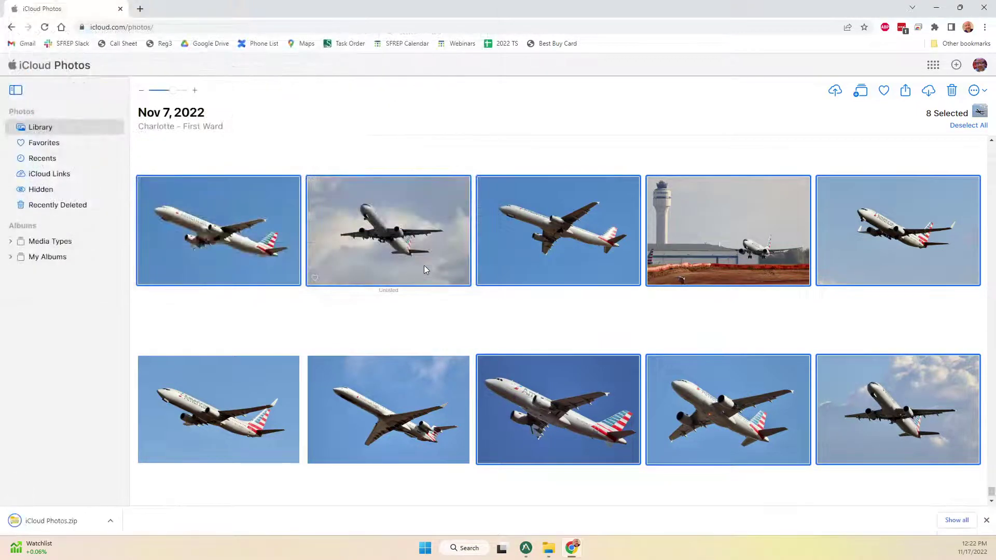
Step: Clear the open windows off the desktop and bring iCloud Photos.zip to an empty spot on it
click(937, 8)
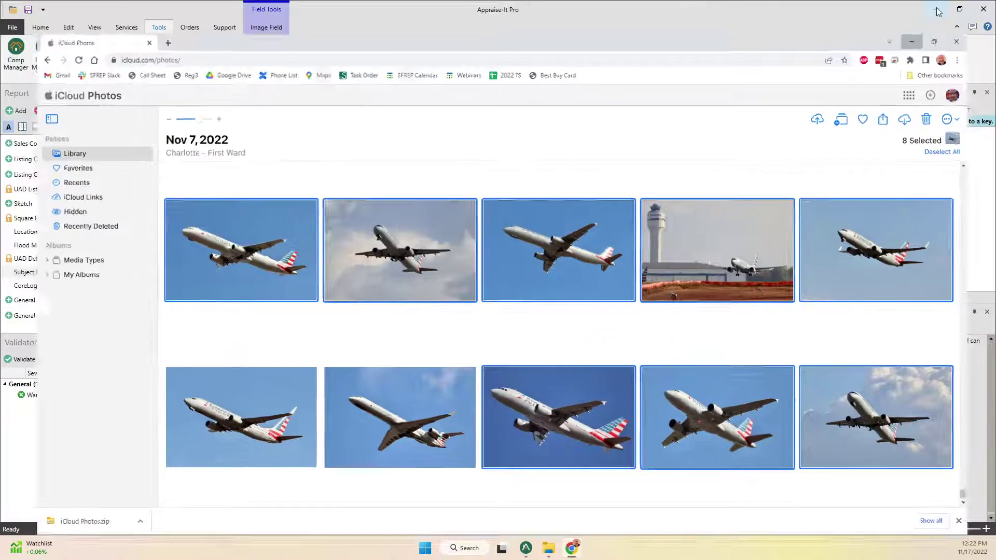
click(937, 12)
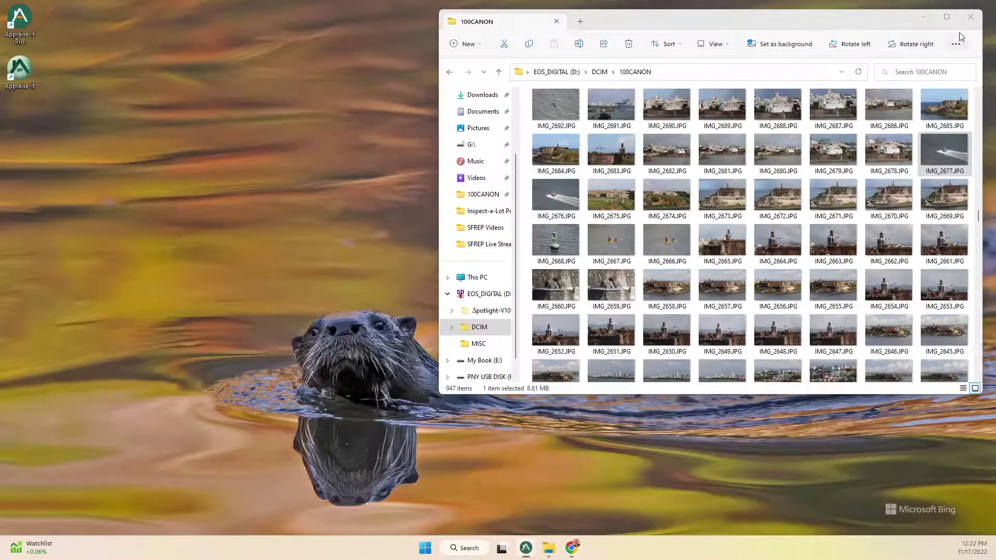
click(970, 17)
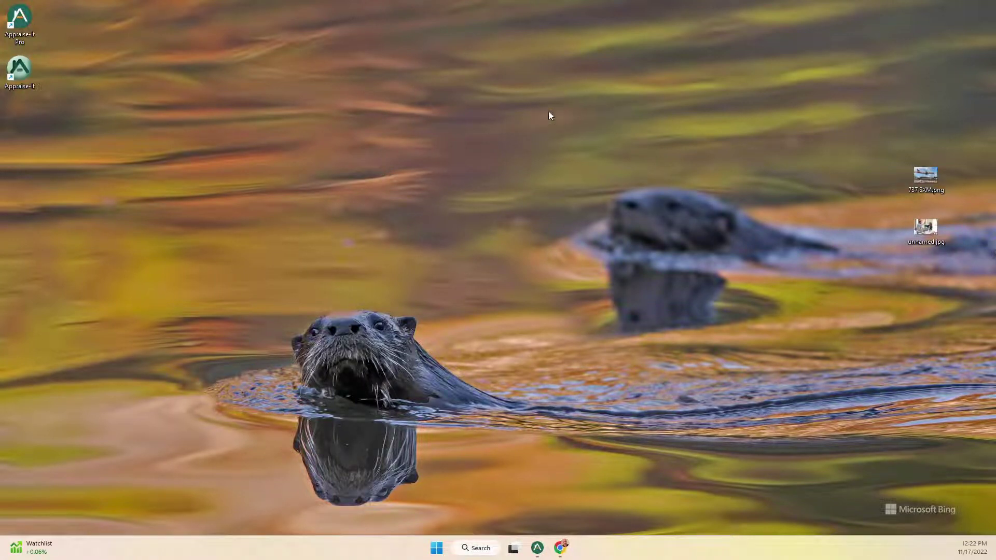
drag(549, 111, 539, 124)
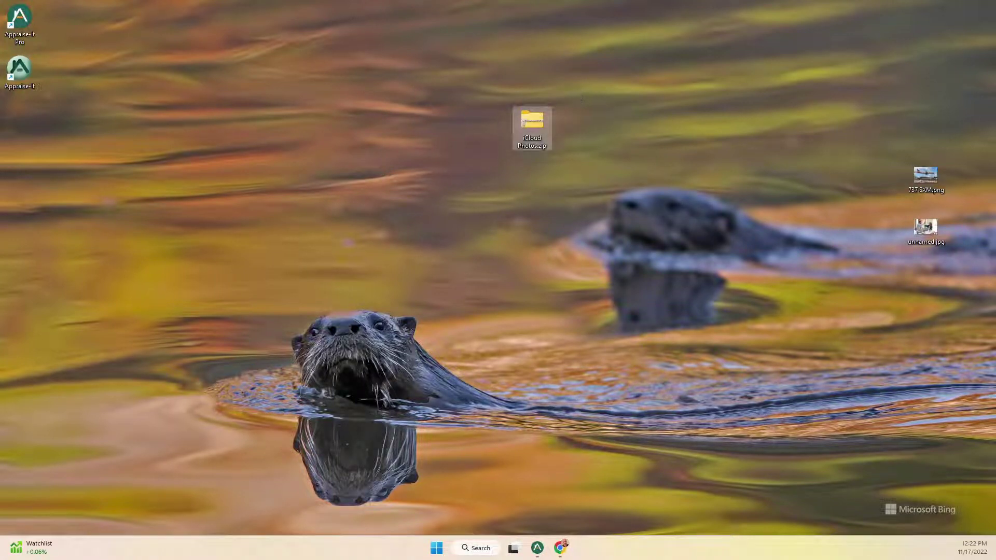
click(554, 132)
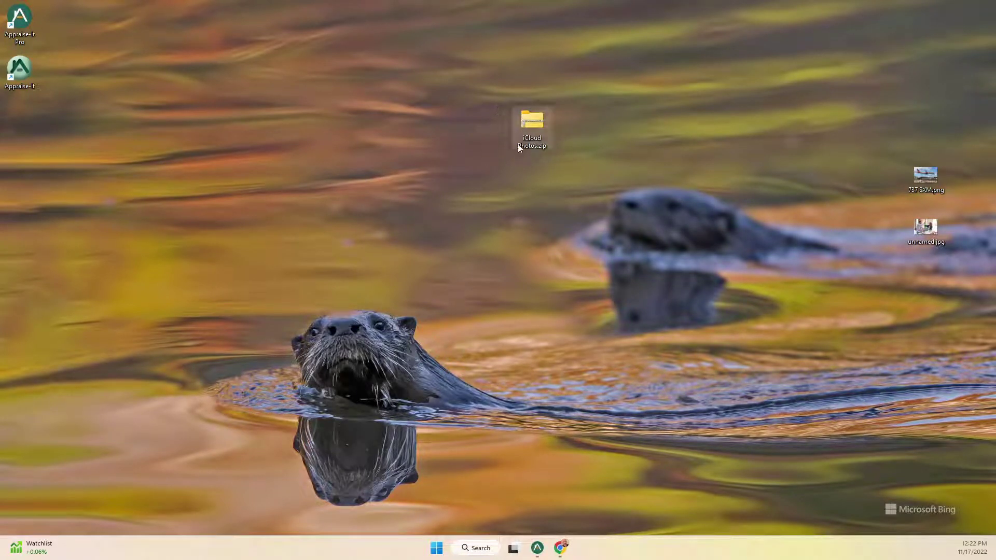
Step: Open the iCloud Photos folder inside iCloud Photos.zip and display its files as large thumbnails
double_click(530, 134)
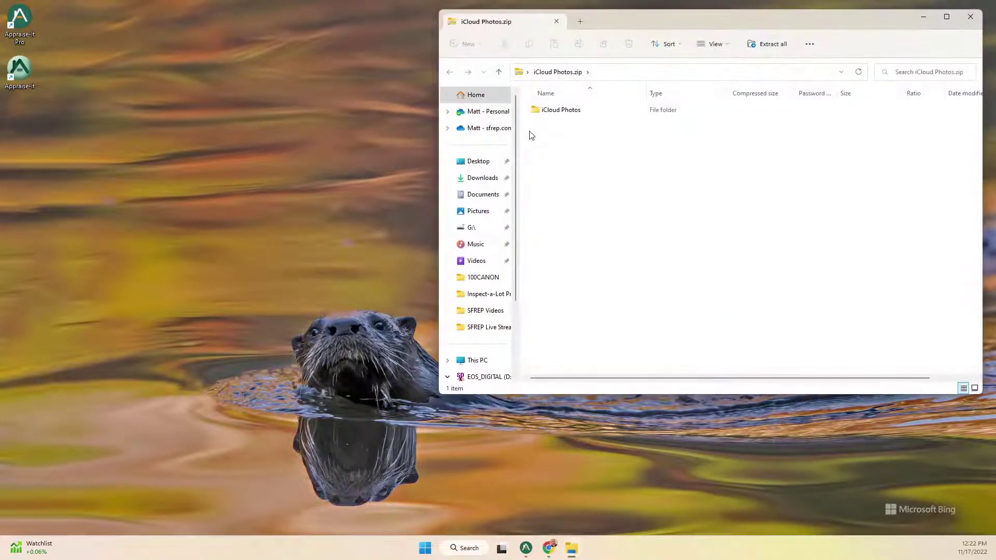
double_click(560, 111)
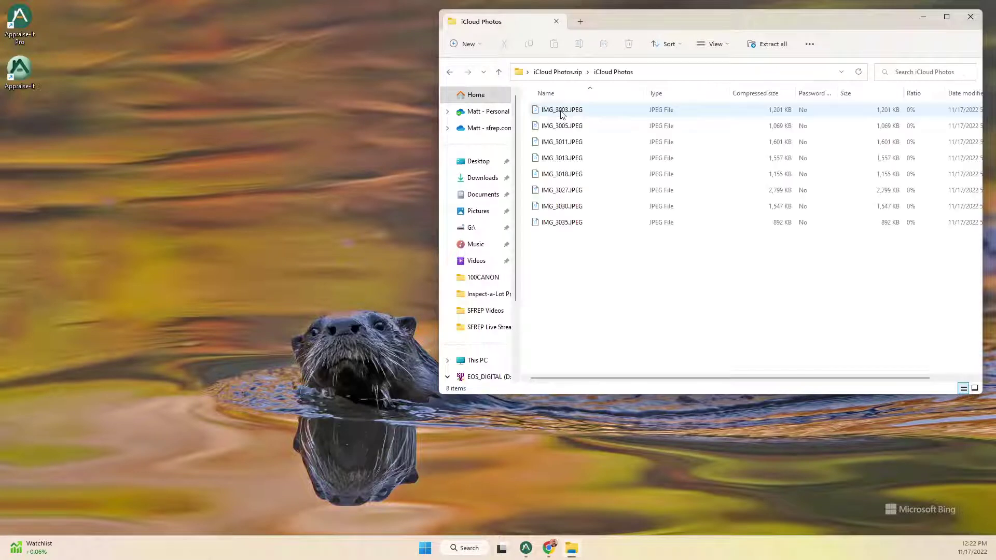
click(975, 388)
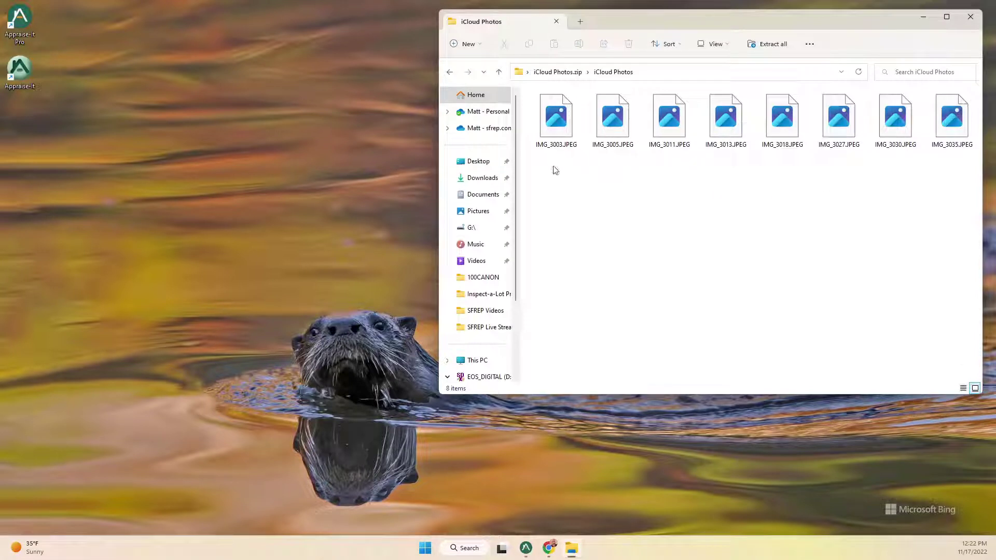
Step: Create a desktop folder named with the property's street address plus "Photos" and copy all eight zipped photos into it
drag(545, 161, 955, 111)
drag(964, 111, 964, 112)
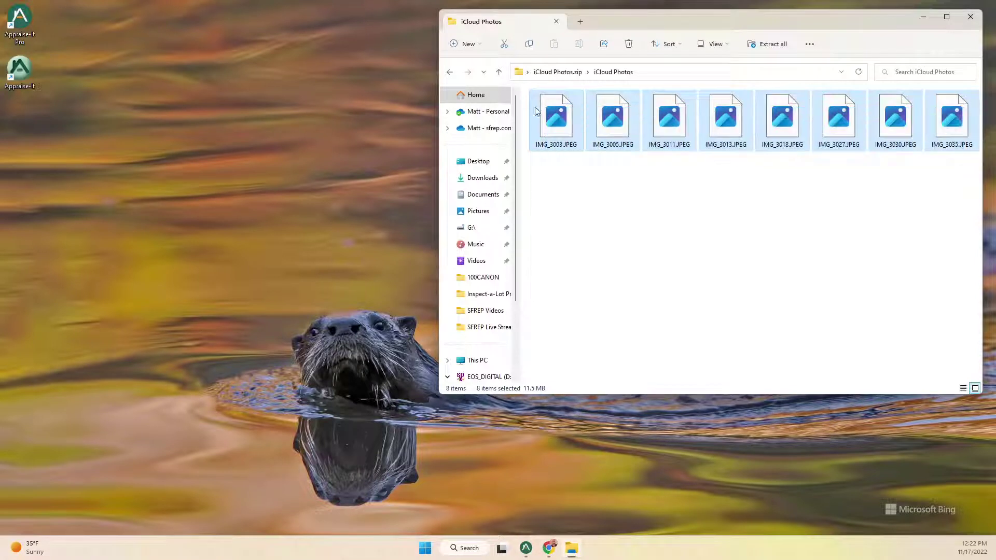
right_click(165, 125)
mouse_move(197, 193)
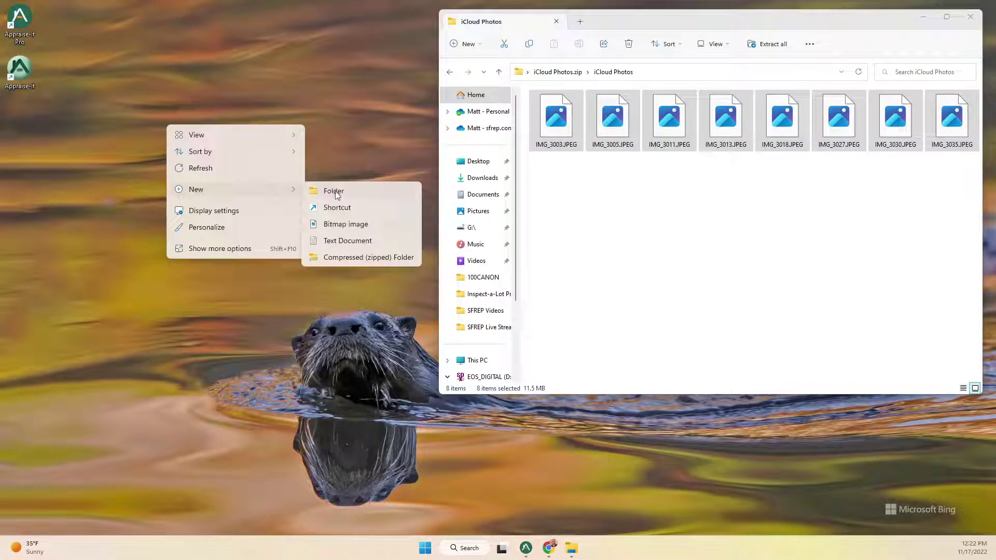
click(335, 191)
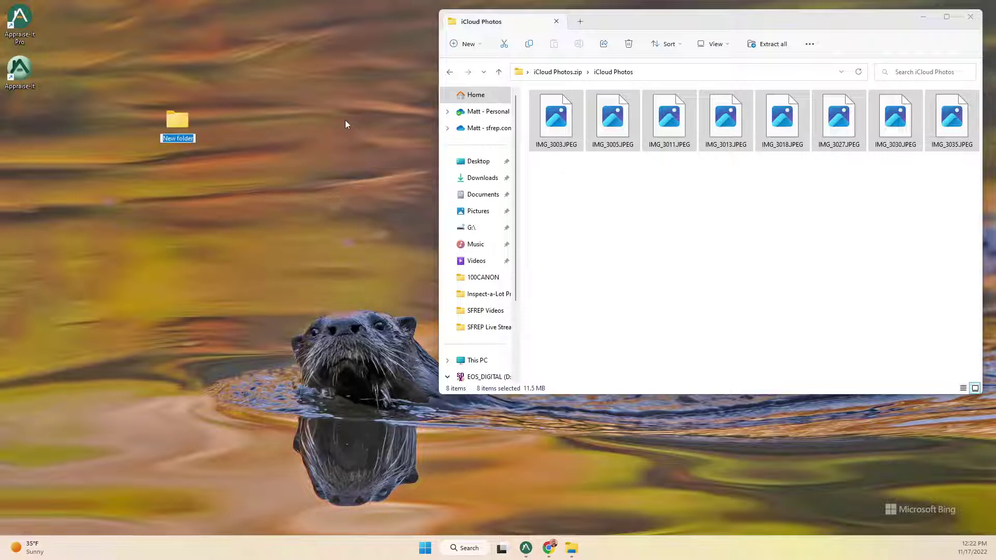
text(123 Any St. Photos)
key(Return)
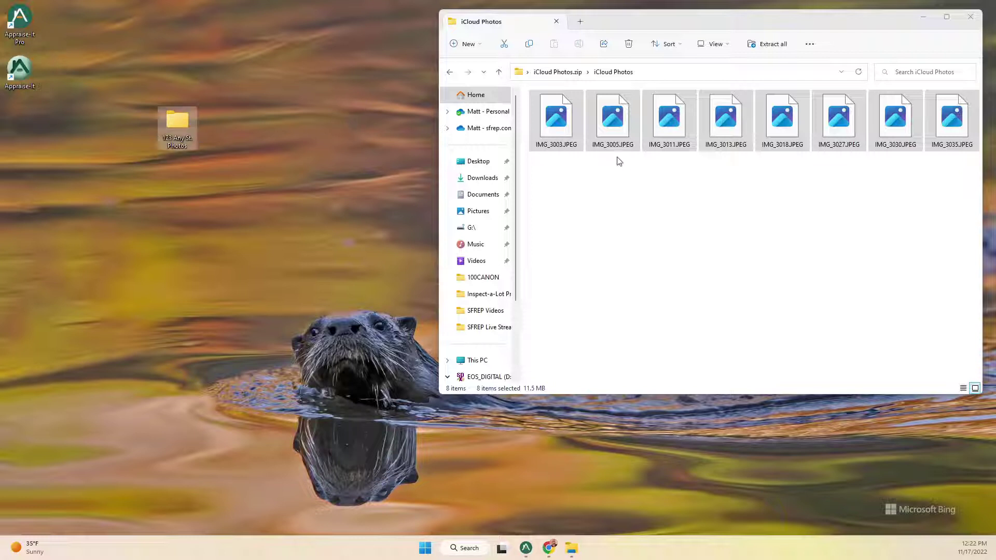
drag(601, 147, 177, 123)
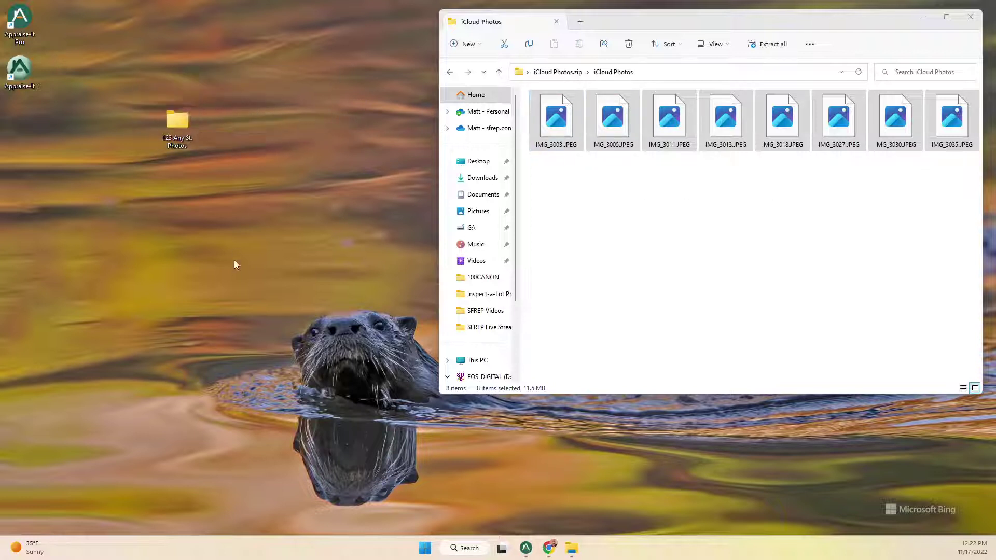
Step: Close the zip window, reposition the new property photos folder on the desktop and open it
click(970, 17)
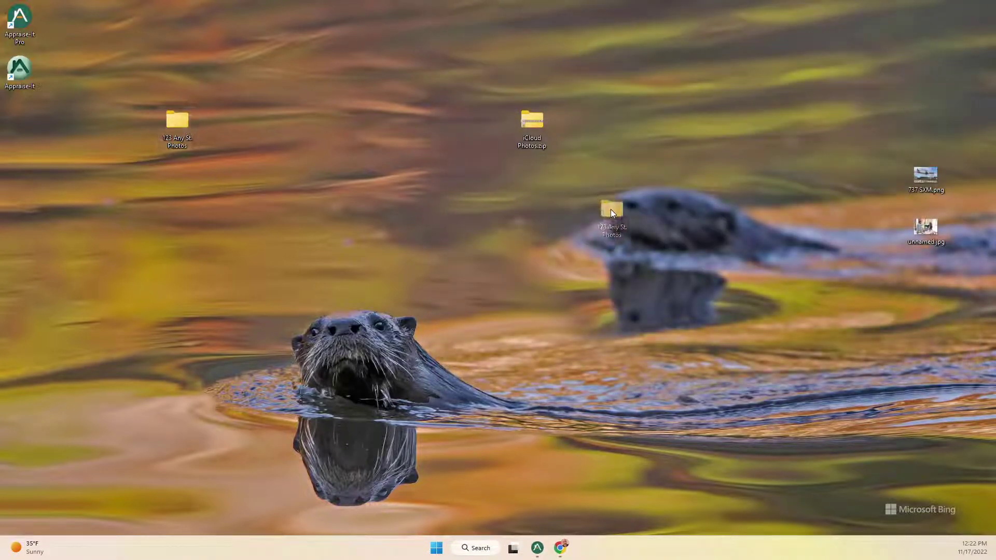
drag(610, 209, 611, 225)
double_click(612, 225)
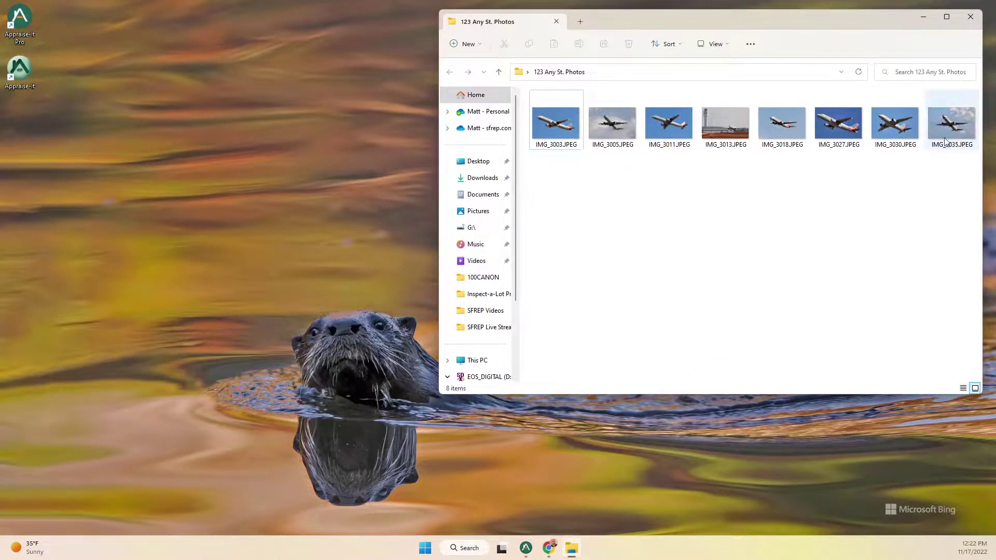
Step: Close the property photos folder, switch to Appraise-It Pro and display that desktop folder's photos in Image Manager
mouse_move(945, 141)
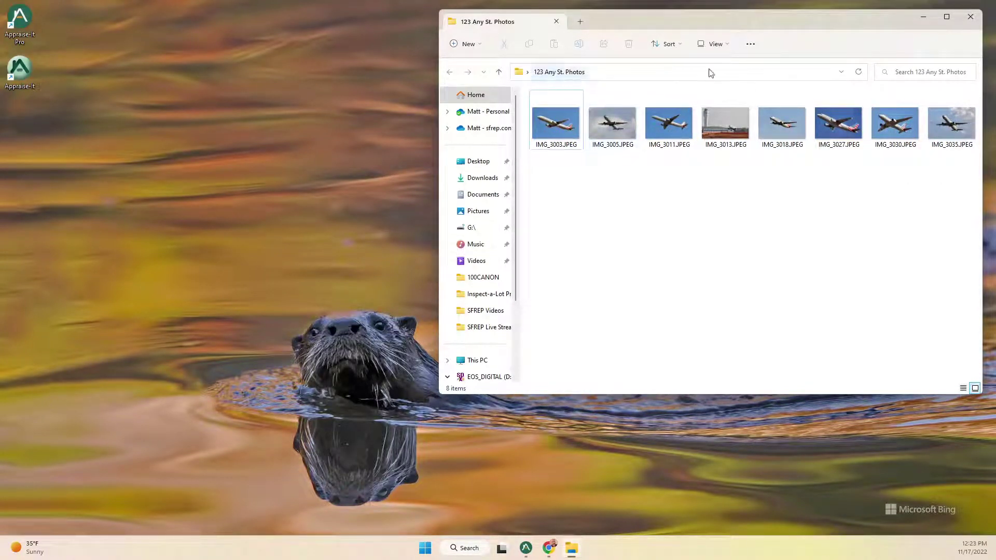
click(971, 17)
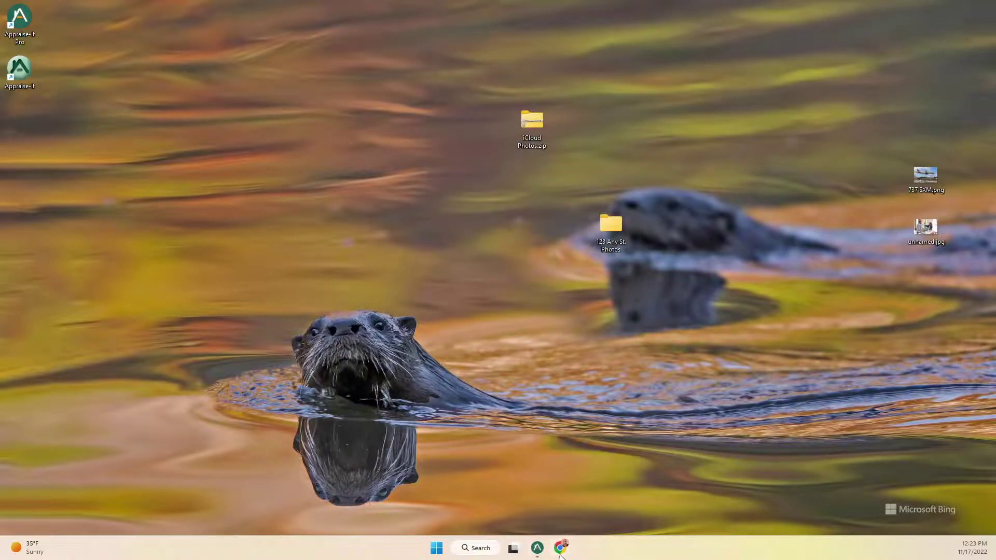
click(537, 547)
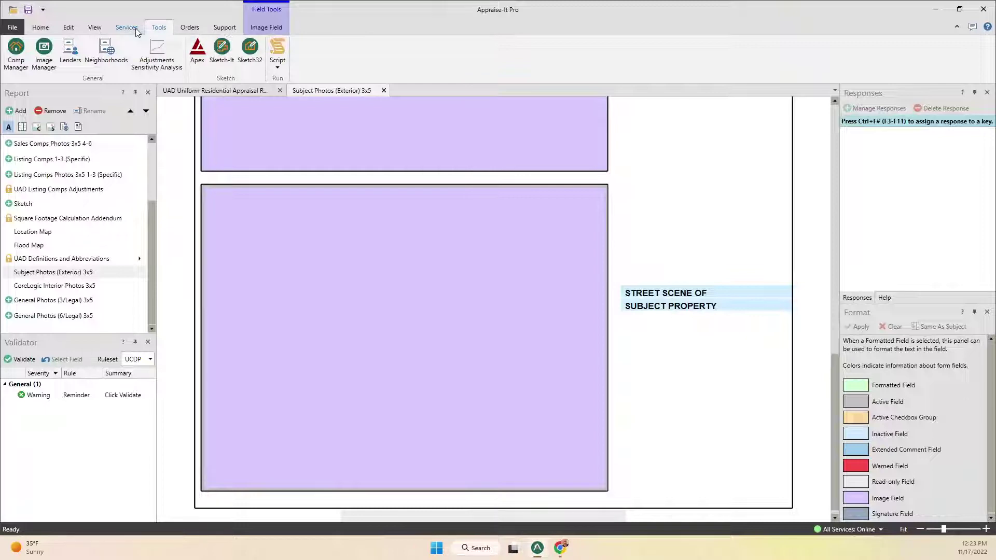
click(44, 63)
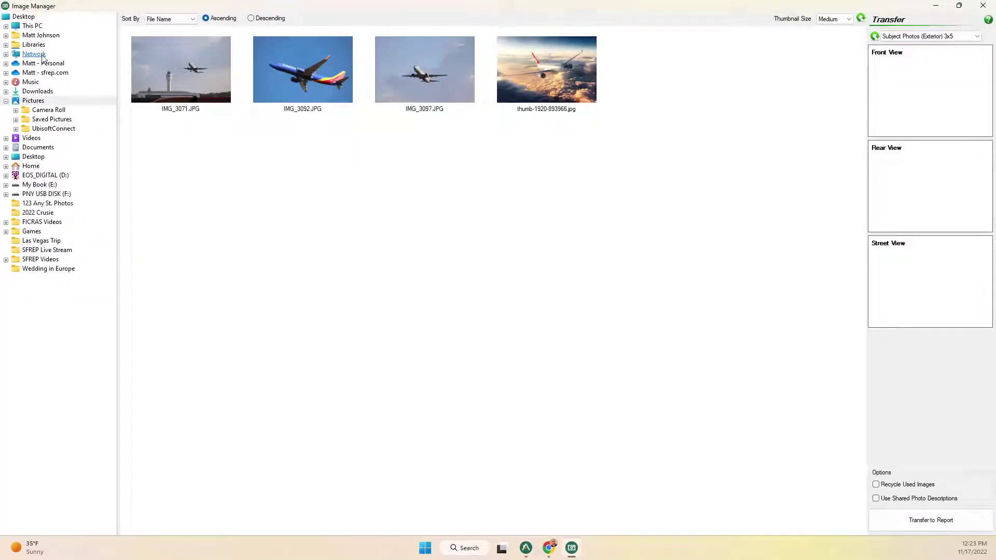
click(29, 16)
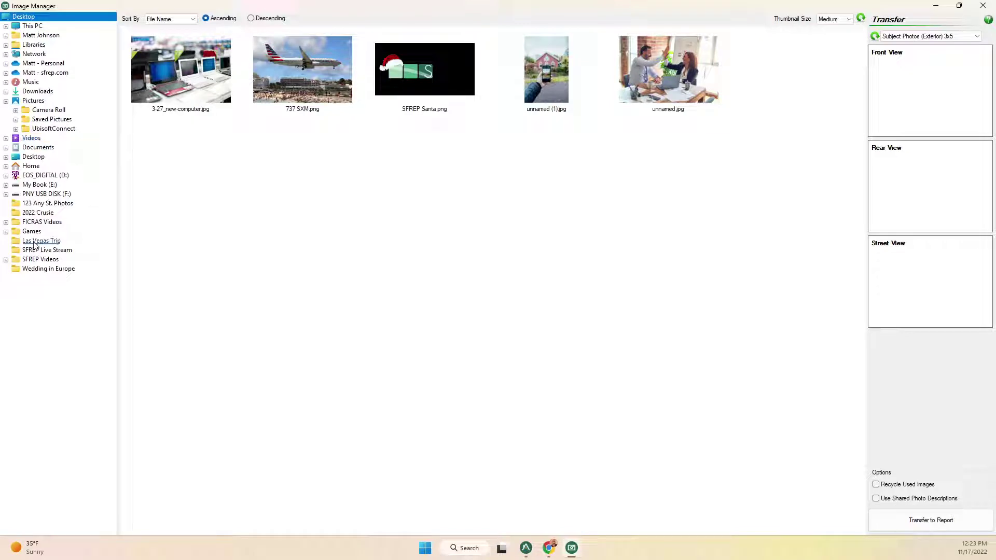
click(52, 205)
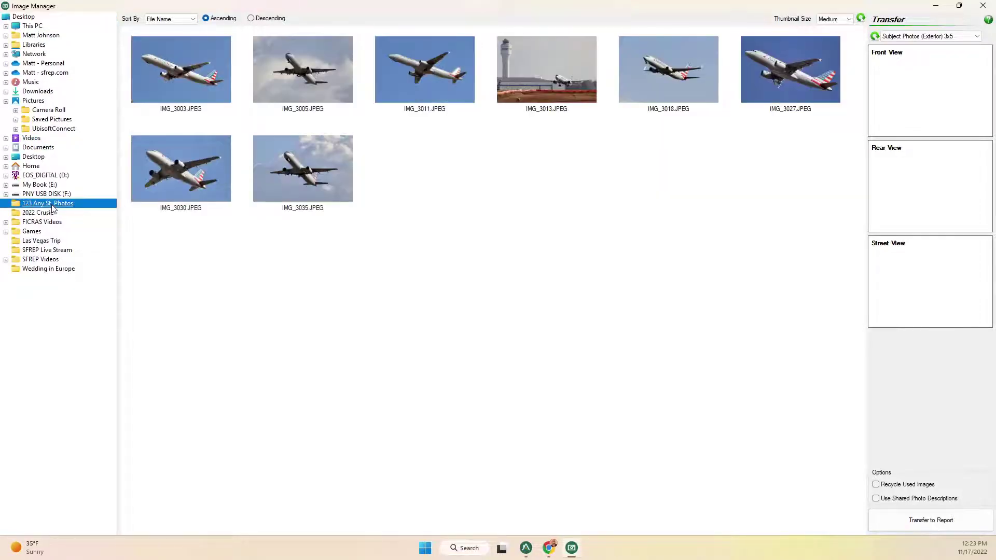
Step: Assign IMG_3003.JPEG to Front View, IMG_3027.JPEG to Rear View and IMG_3013.JPEG to Street View, and transfer them to the report
drag(175, 68, 919, 82)
drag(790, 69, 891, 163)
drag(546, 69, 938, 283)
click(930, 519)
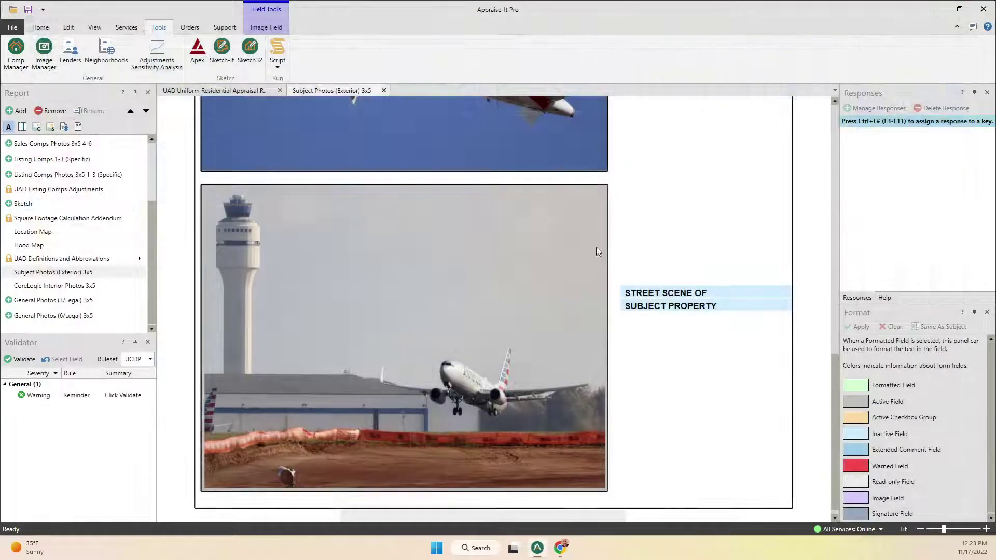
scroll(600, 248, up, 5)
scroll(600, 248, up, 5)
Step: Clear the photo from the street scene field on the exterior subject photos page
scroll(599, 248, down, 10)
right_click(410, 249)
click(450, 381)
click(551, 310)
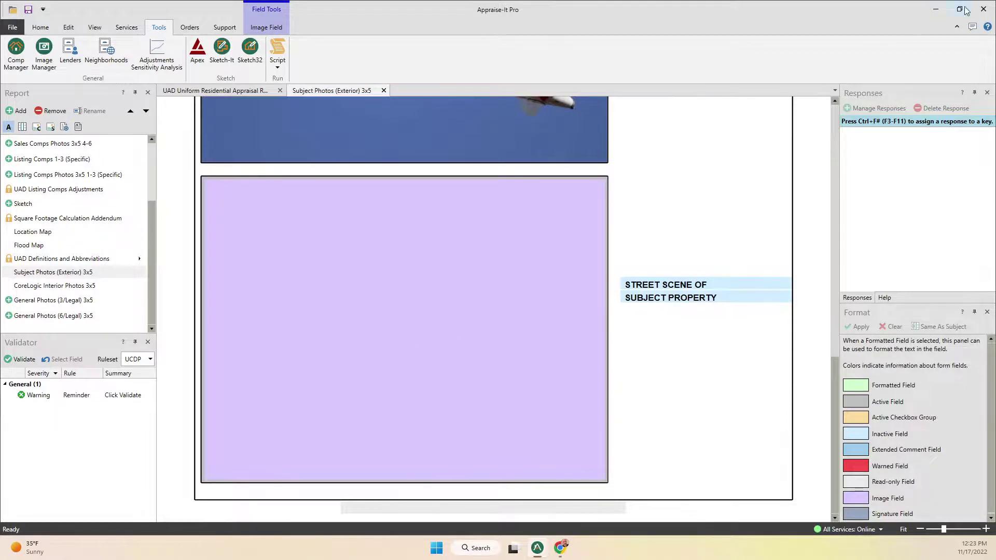
Step: Show the property photos folder over a reduced report window, insert IMG_3018.JPEG into the street scene field, and maximize the report
click(961, 7)
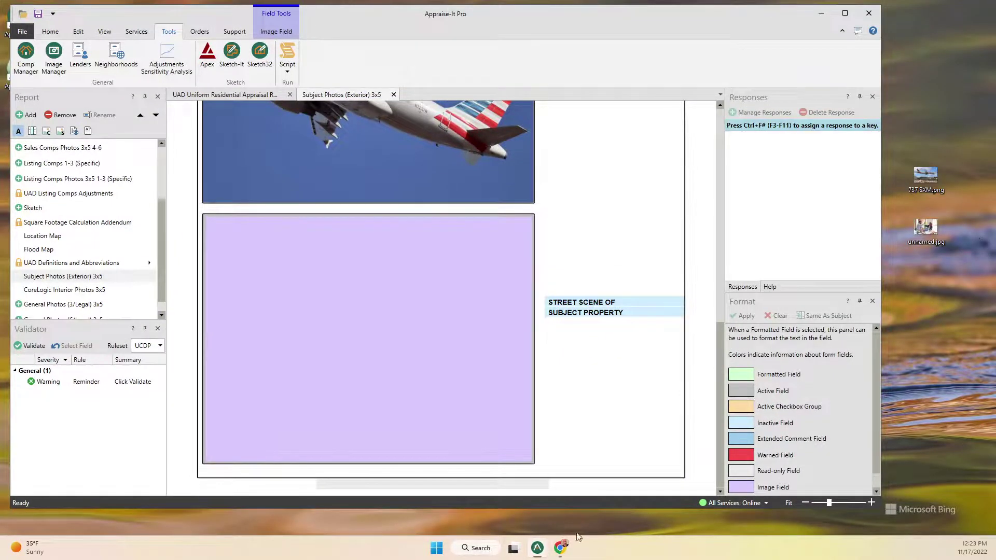
click(821, 13)
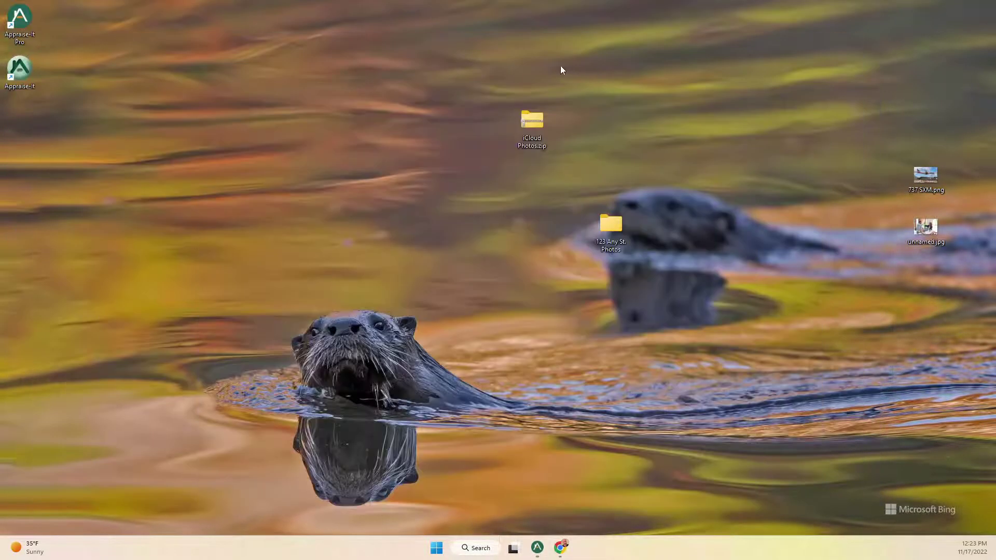
double_click(614, 232)
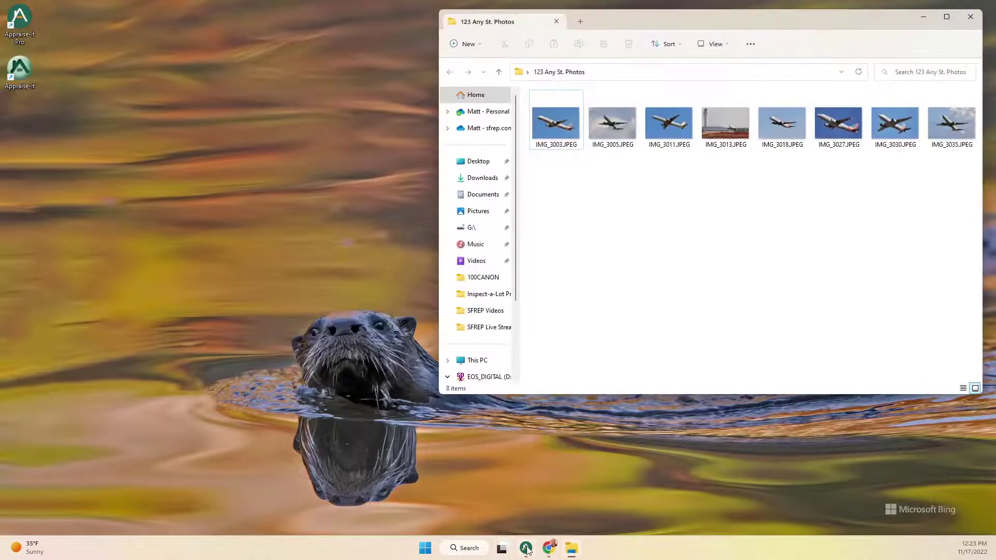
click(526, 549)
click(908, 38)
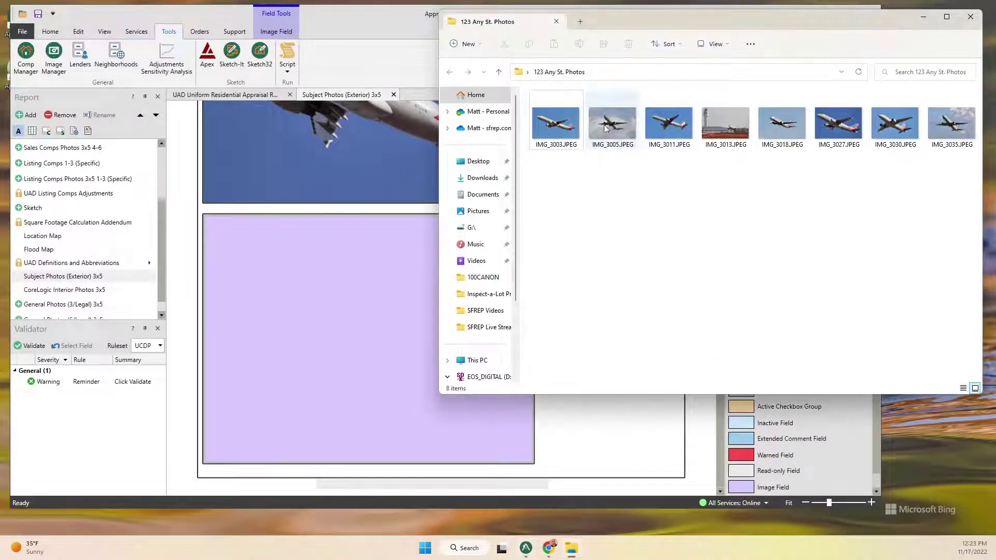
drag(760, 120, 361, 332)
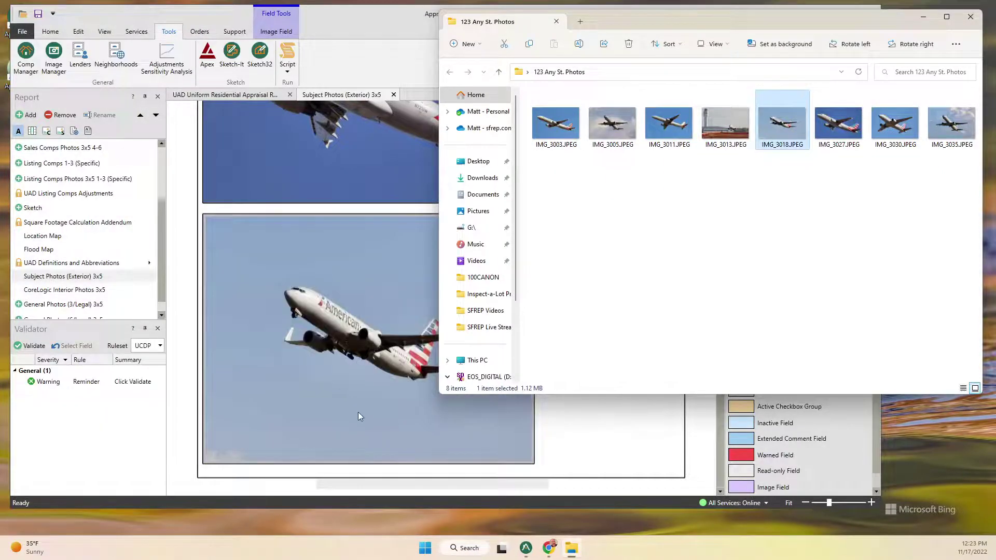
click(379, 15)
click(844, 13)
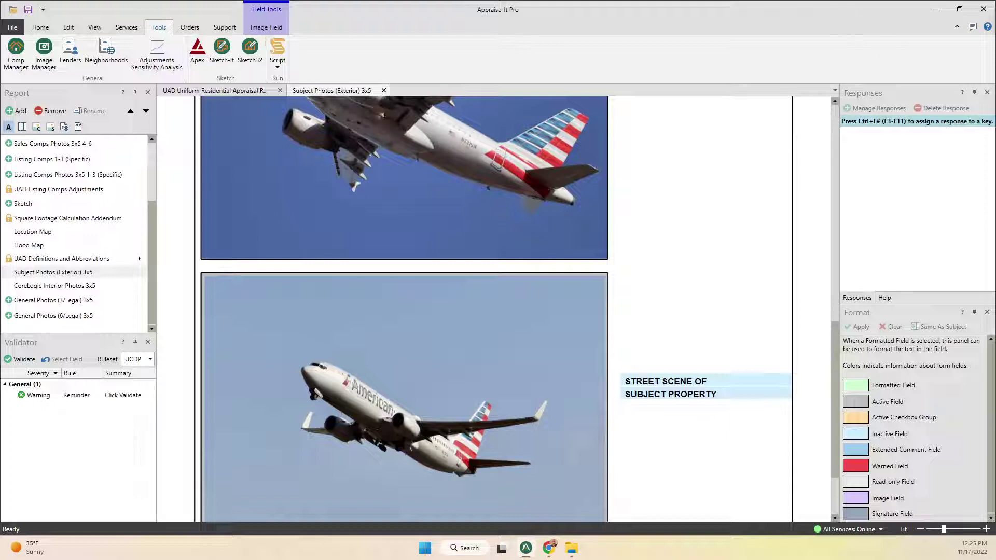
Step: Open the Windows Photos app in a reduced window and return to the report in Appraise-It Pro
click(464, 548)
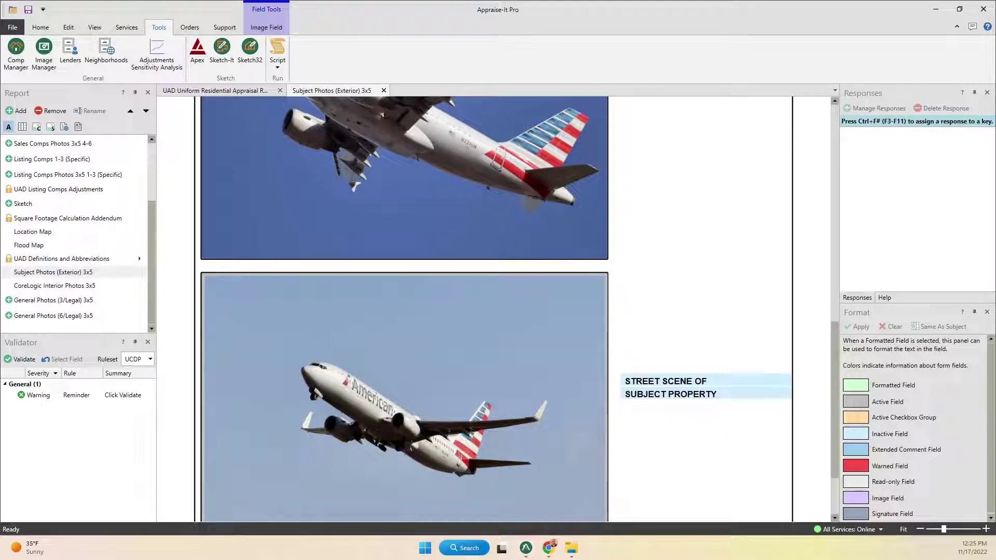
key(Return)
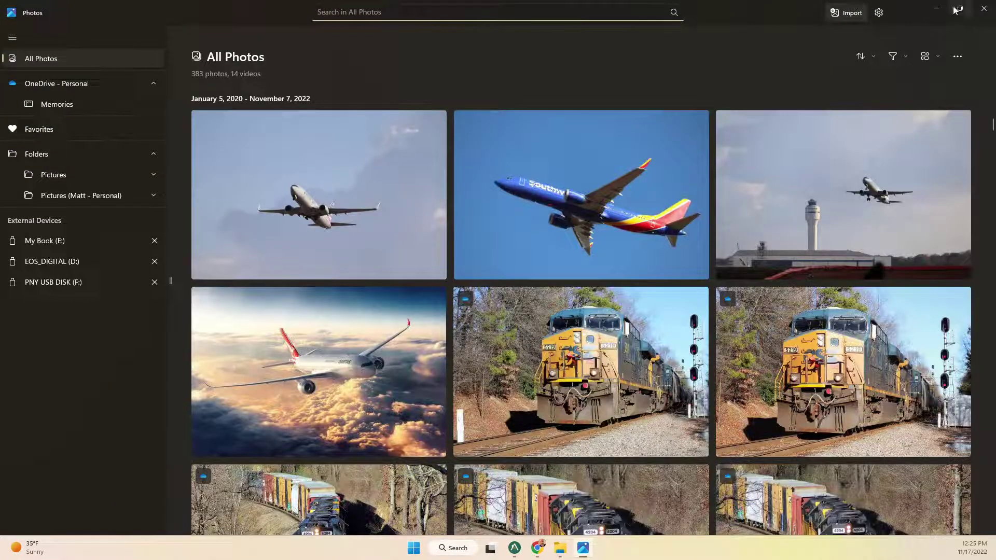
click(958, 9)
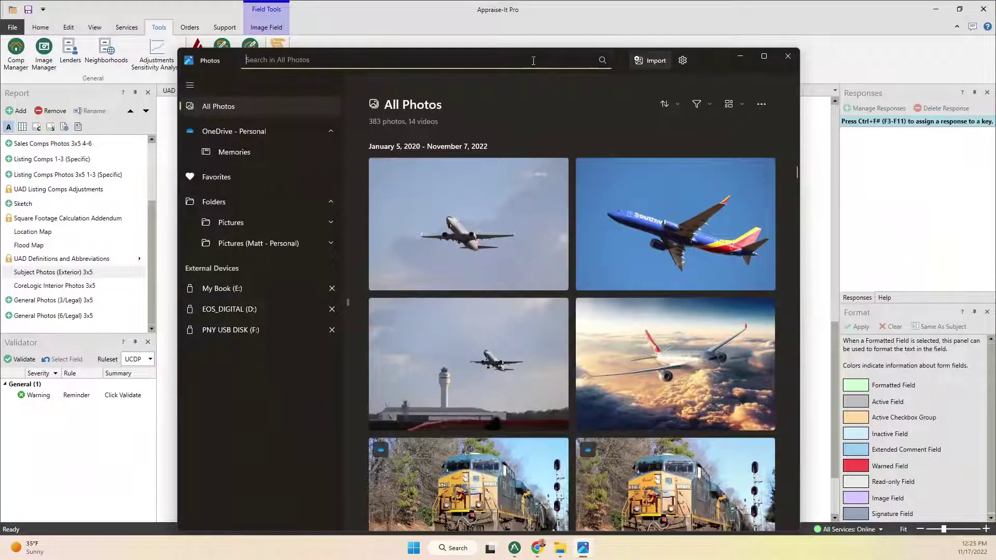
click(799, 7)
Step: Clear the photos from both the street scene and rear view fields on the exterior subject photos page
right_click(461, 374)
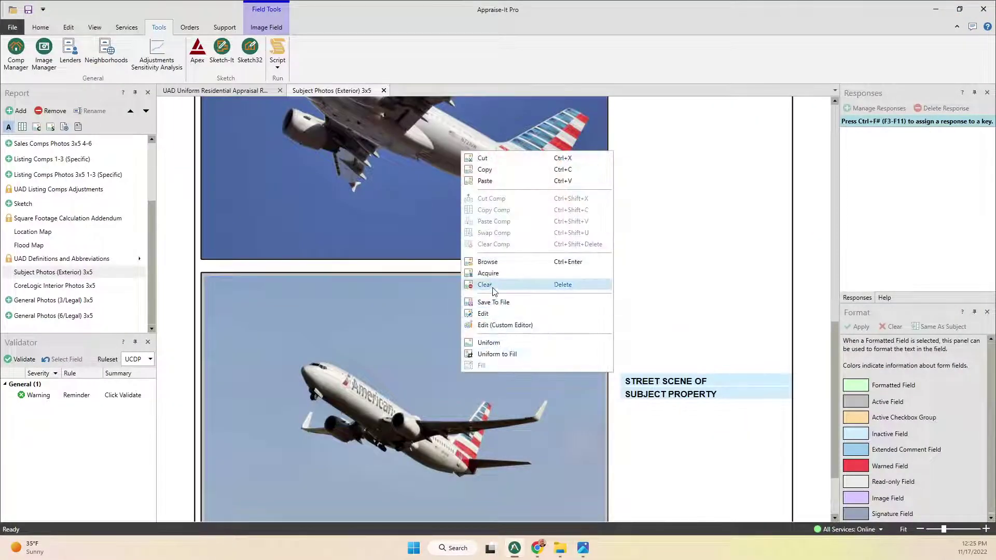
click(470, 289)
click(511, 306)
scroll(449, 191, up, 3)
right_click(449, 191)
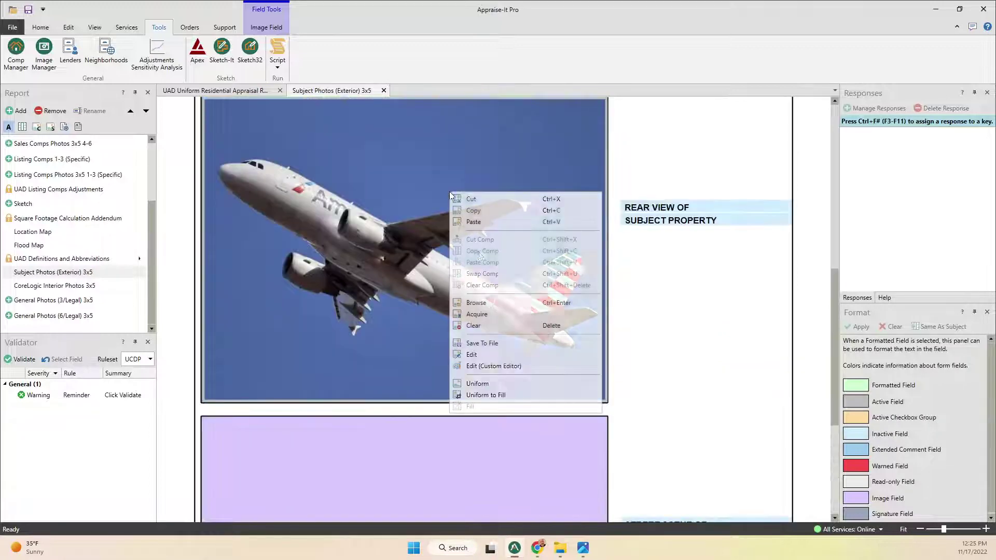
click(481, 328)
click(513, 309)
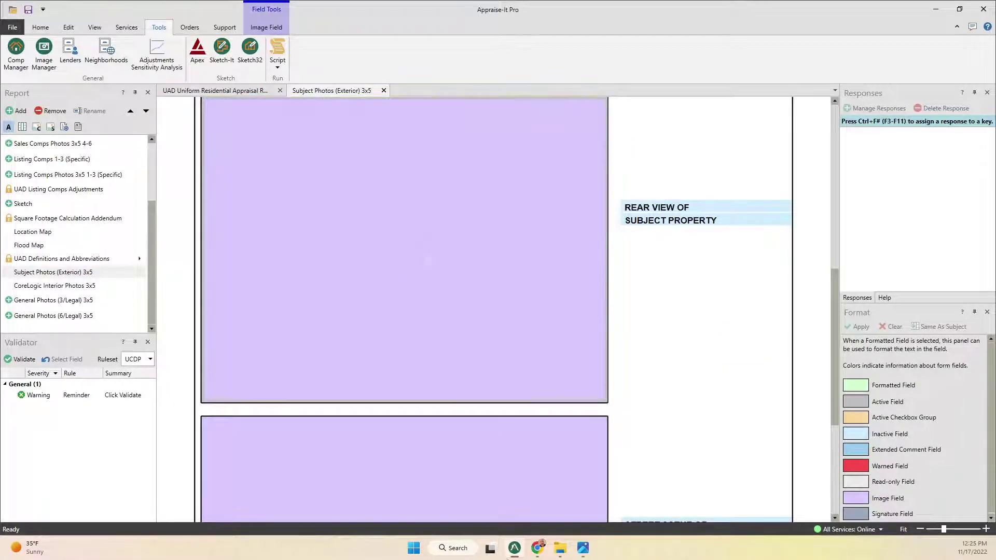
Step: Move the Photos app window aside and insert its Qantas airliner above the clouds photo into the rear view field
click(584, 551)
drag(715, 57, 361, 33)
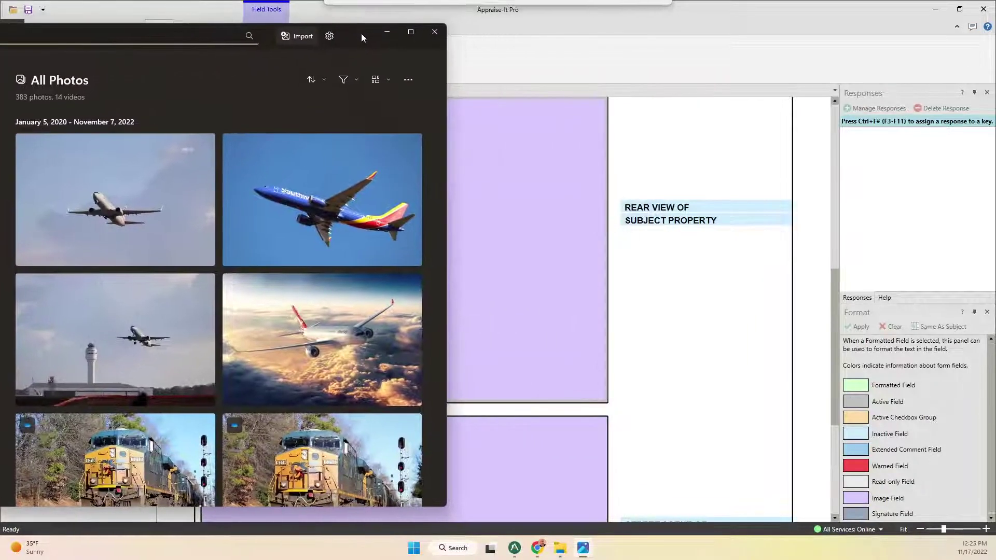
click(530, 226)
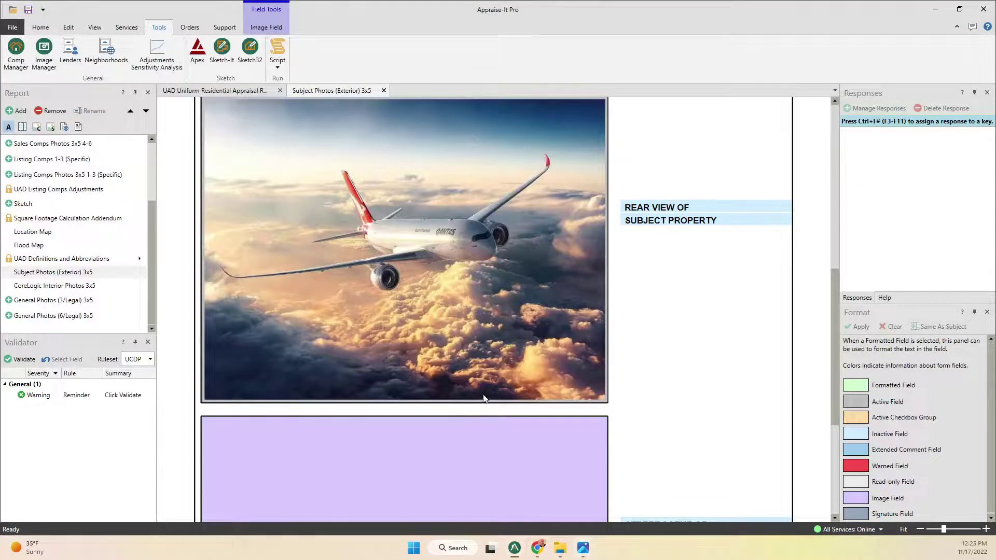
Step: Insert the blue Southwest airliner picture from the Photos app into the report's street scene field
click(584, 551)
scroll(586, 319, down, 4)
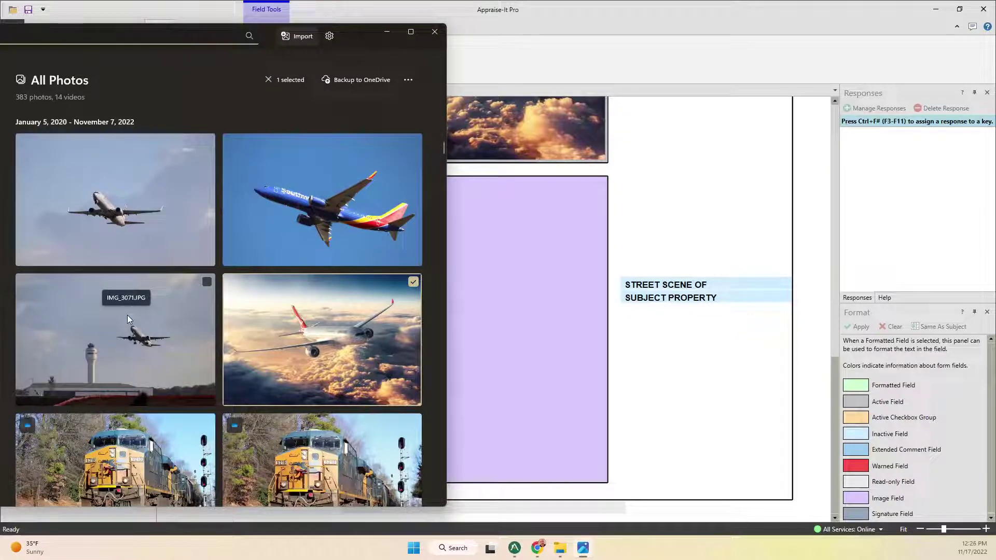
drag(288, 201, 591, 381)
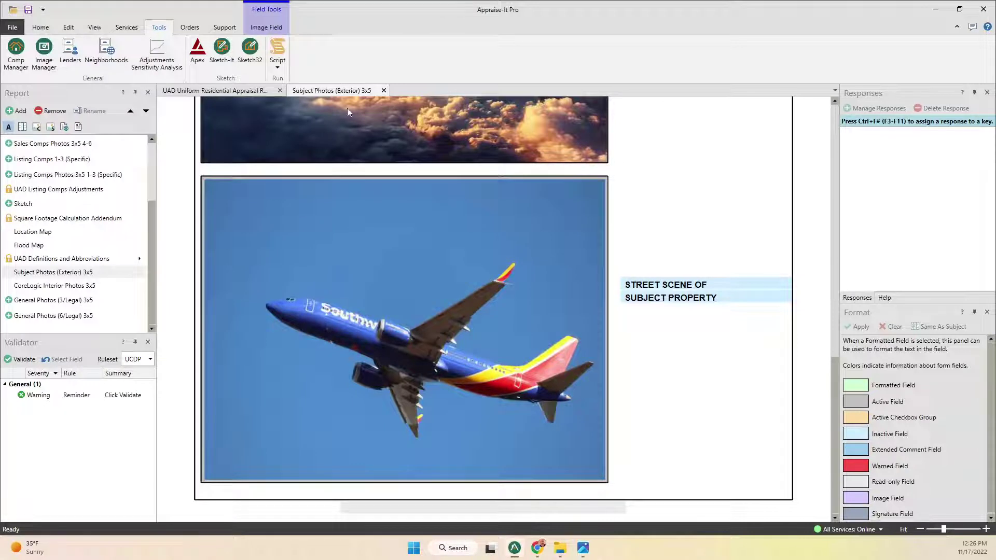